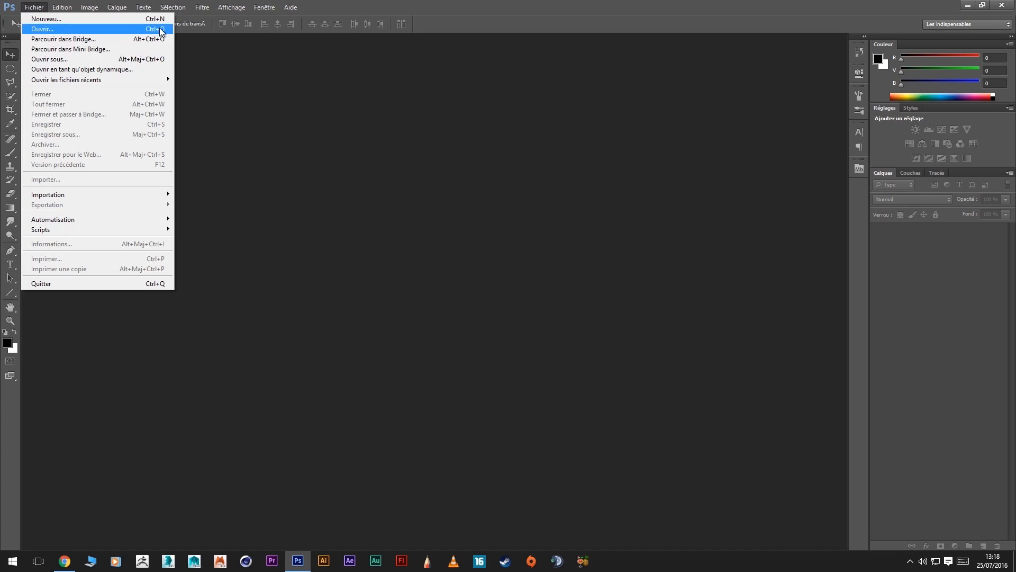
Open the american-football-1453392 image and duplicate its background layer twice
click(243, 73)
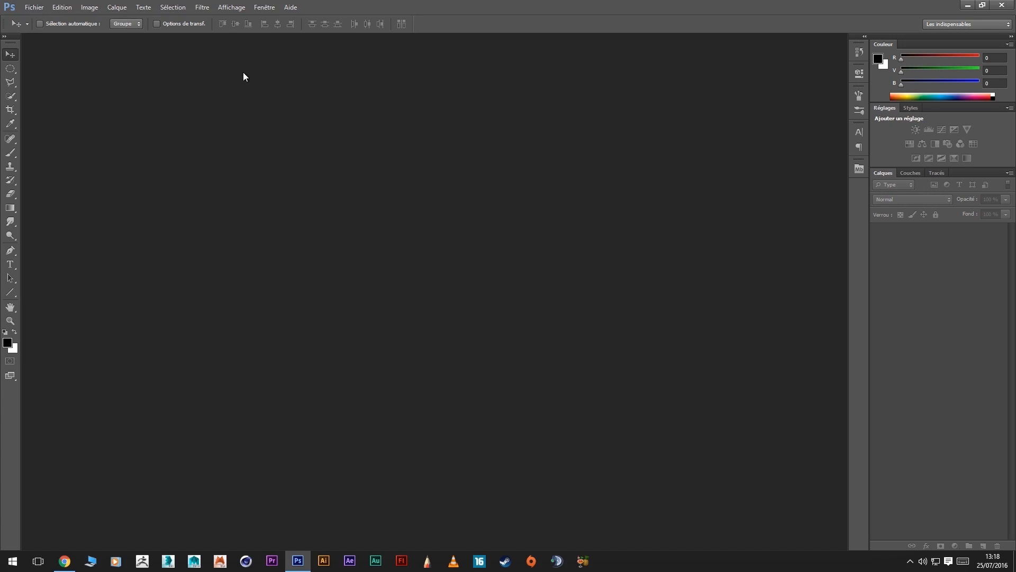
click(446, 172)
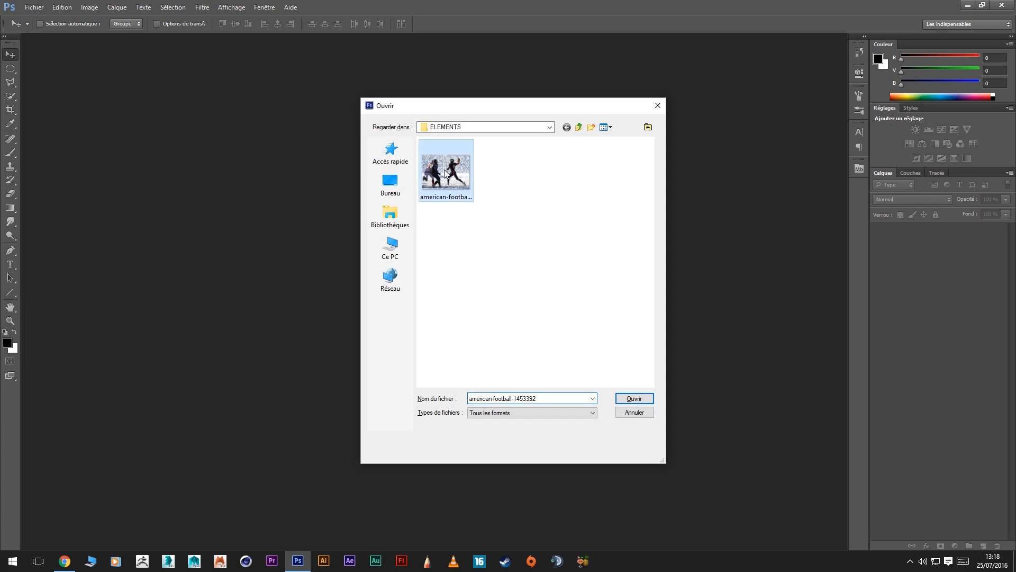
click(630, 398)
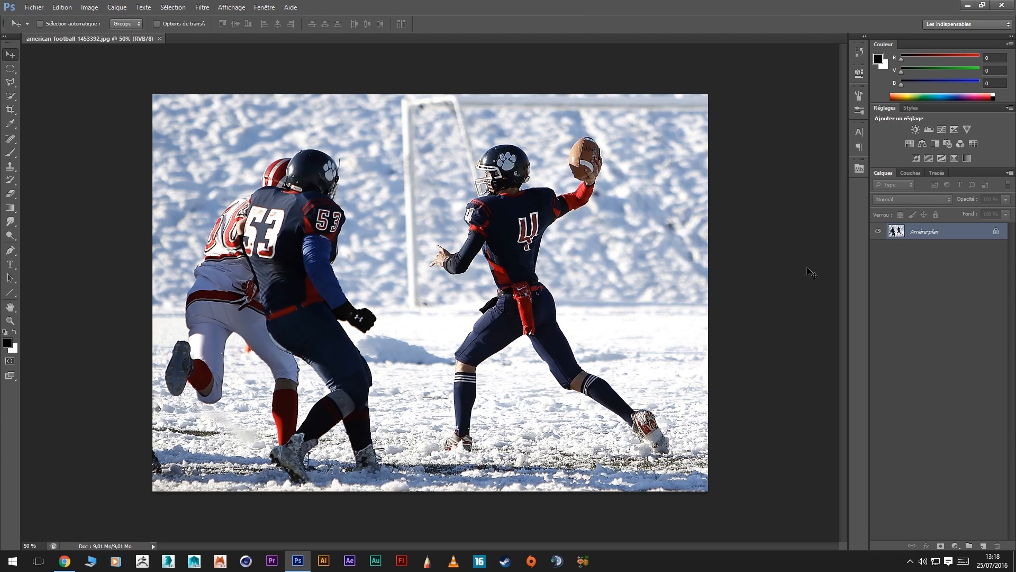
key(ctrl+j)
key(ctrl+j)
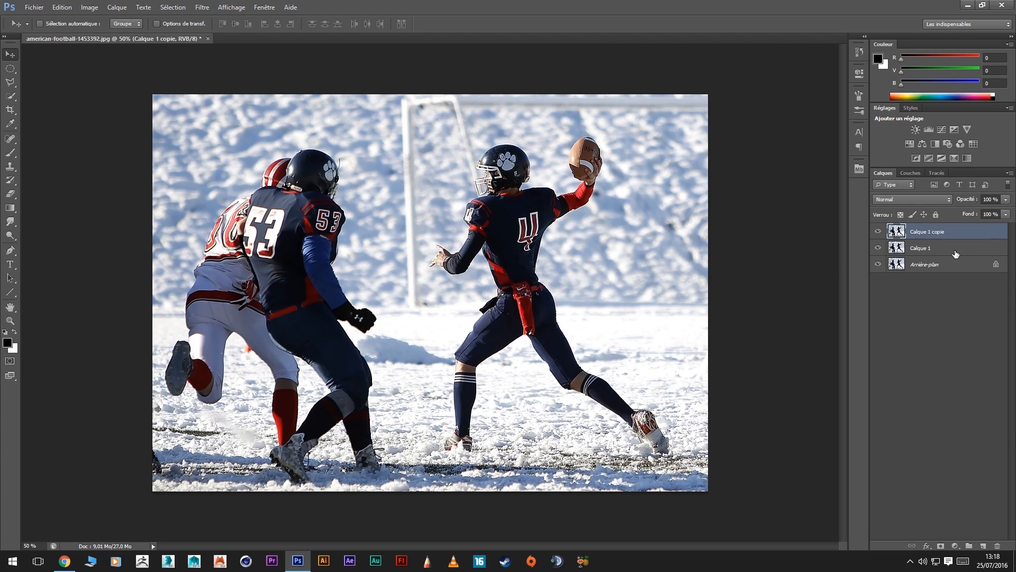
Fill the entire Calque 1 layer with solid bright green #5aff00 and clear the selection
click(939, 253)
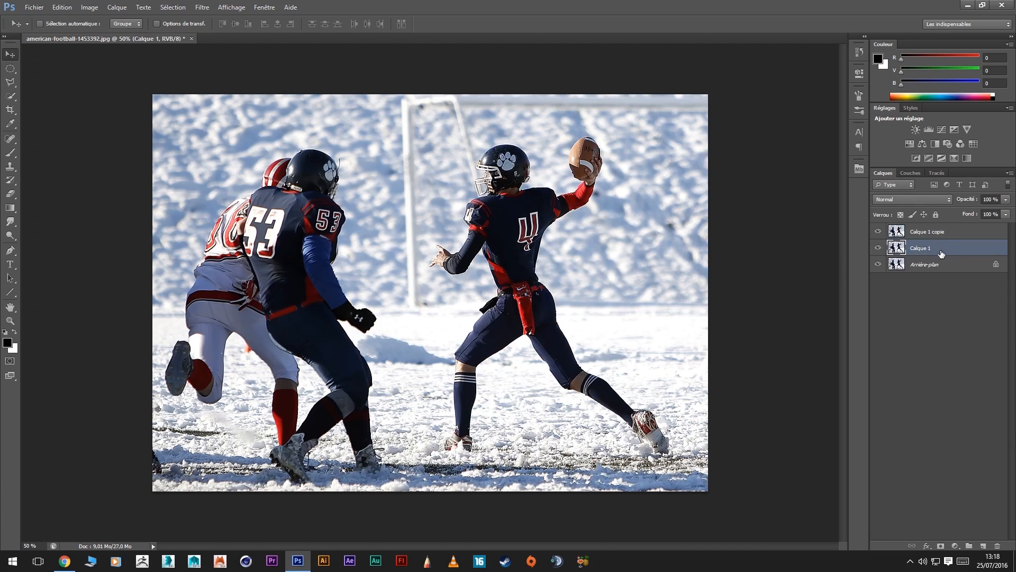
key(ctrl+a)
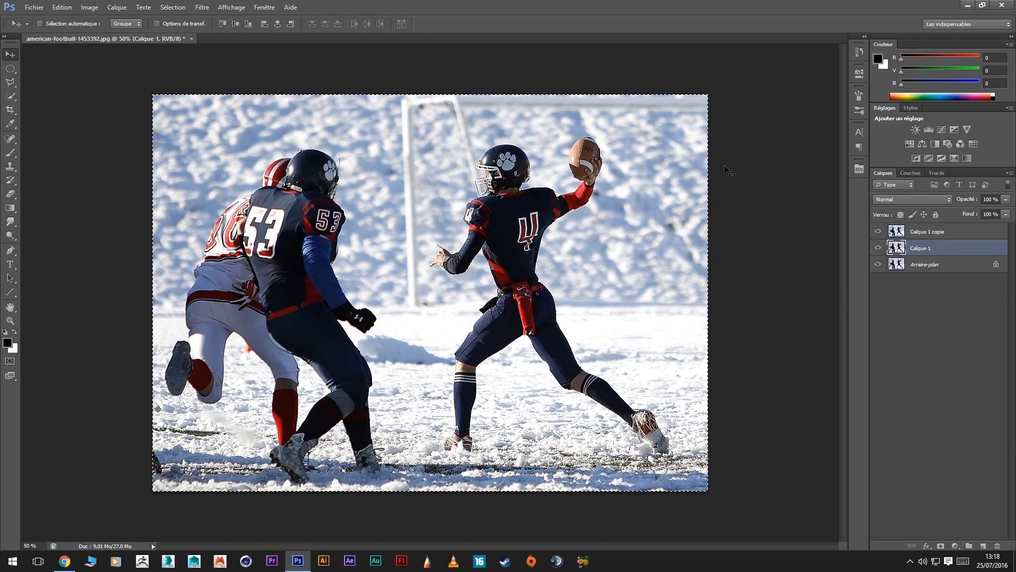
click(63, 8)
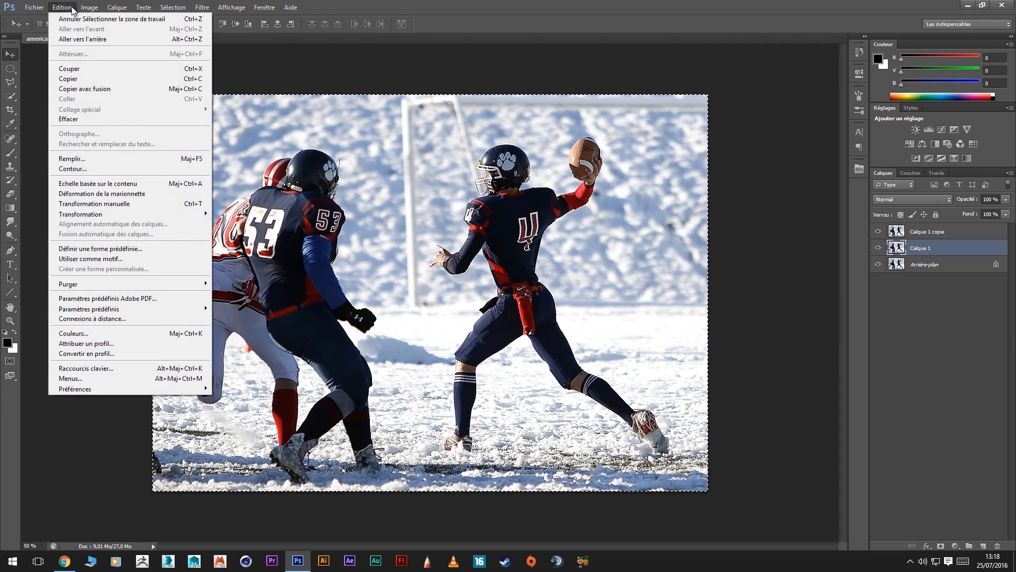
click(144, 157)
click(560, 231)
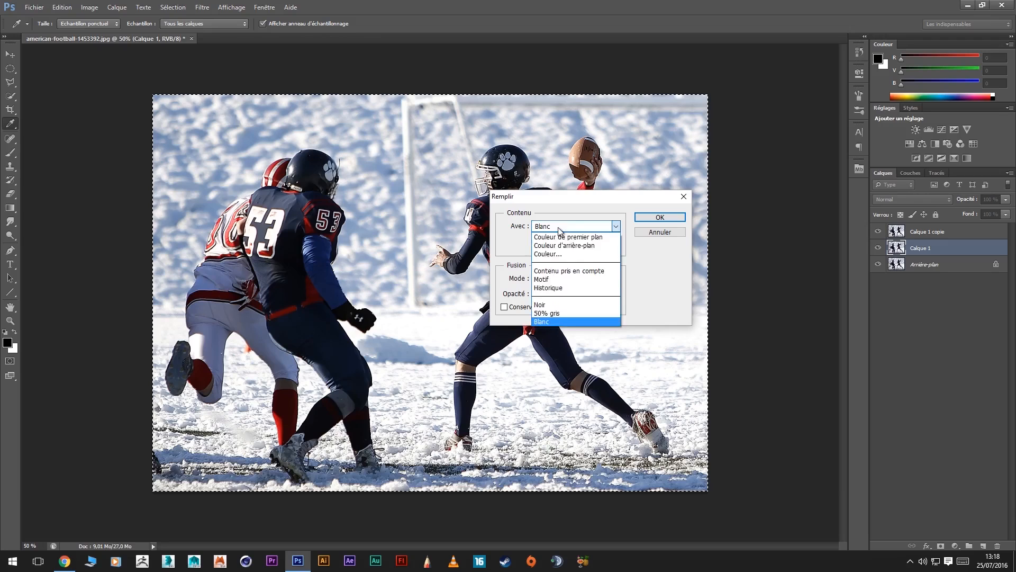
click(573, 259)
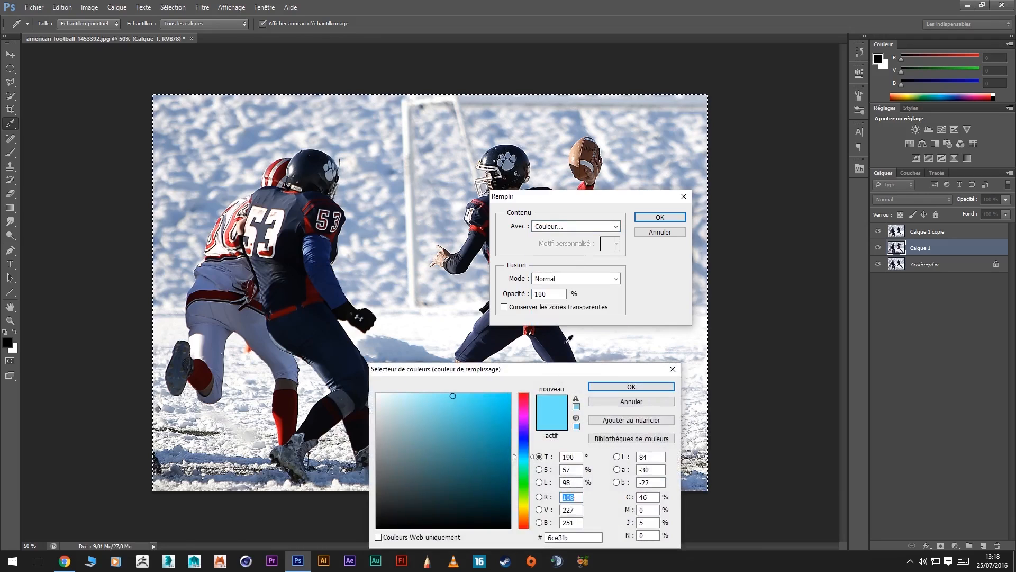
drag(547, 370, 546, 209)
drag(525, 297, 524, 327)
drag(496, 278, 528, 223)
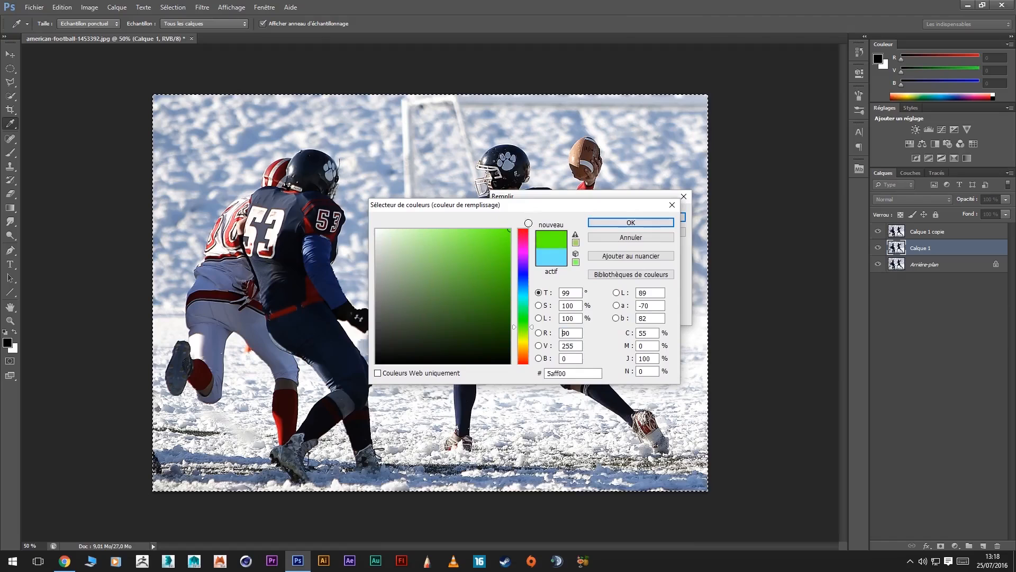
click(628, 224)
click(652, 218)
key(v)
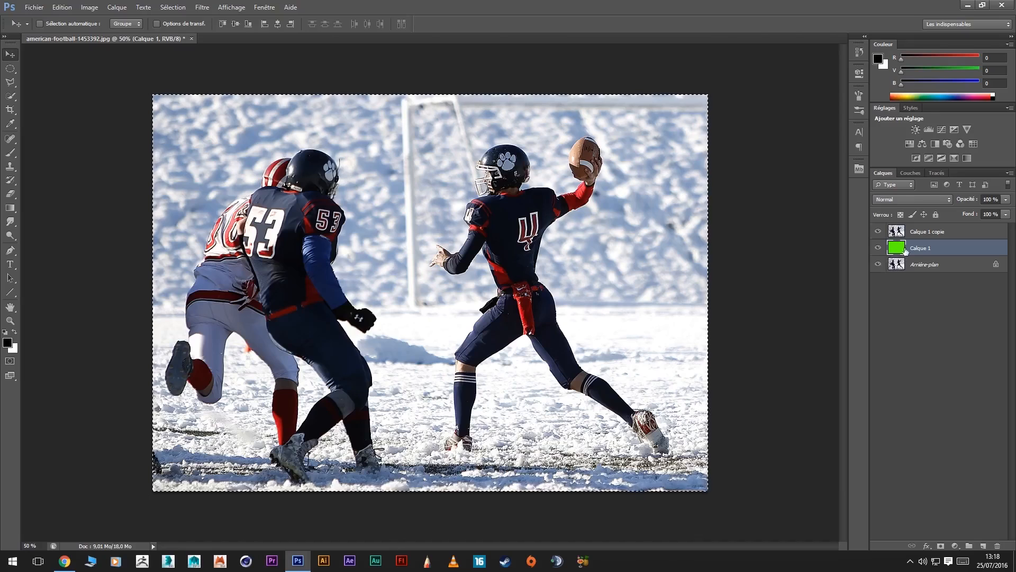
key(ctrl+d)
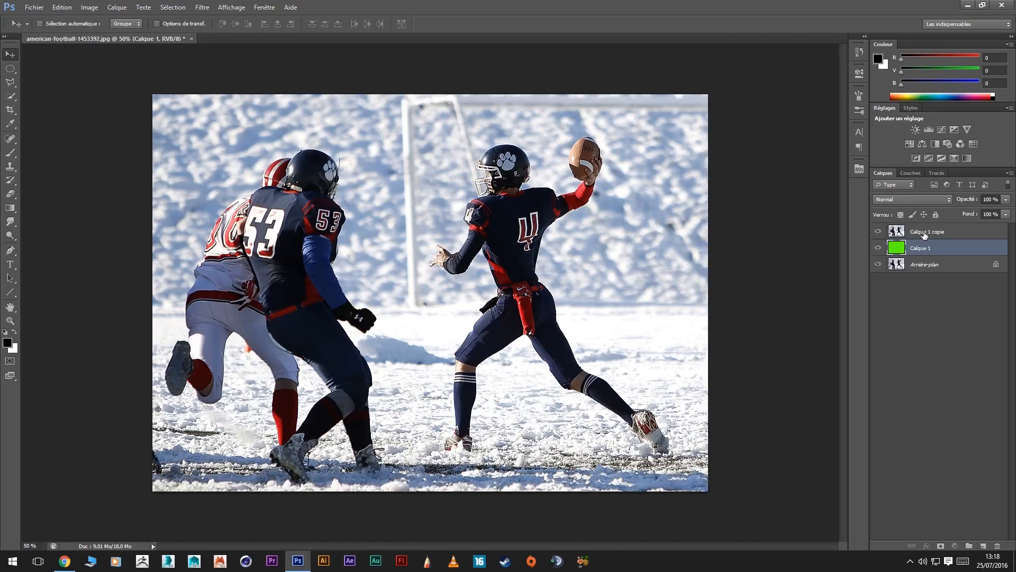
Rename the top photo copy as footballeur and the green layer as fond
click(924, 234)
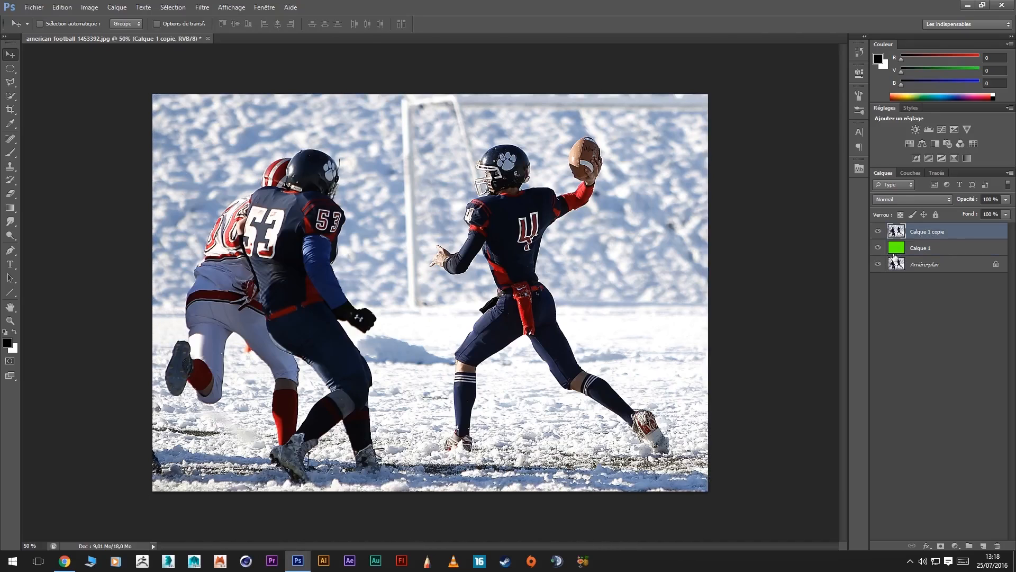
double_click(926, 233)
text(footballeur)
key(Return)
double_click(922, 251)
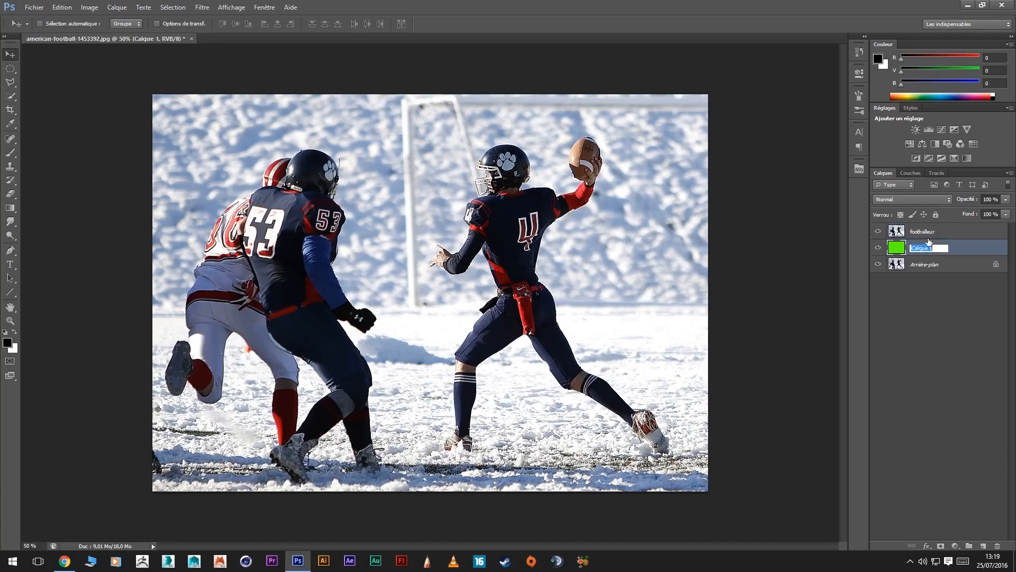
text(fond)
key(Return)
Add a layer mask to the footballeur layer and activate the Brush tool
click(931, 233)
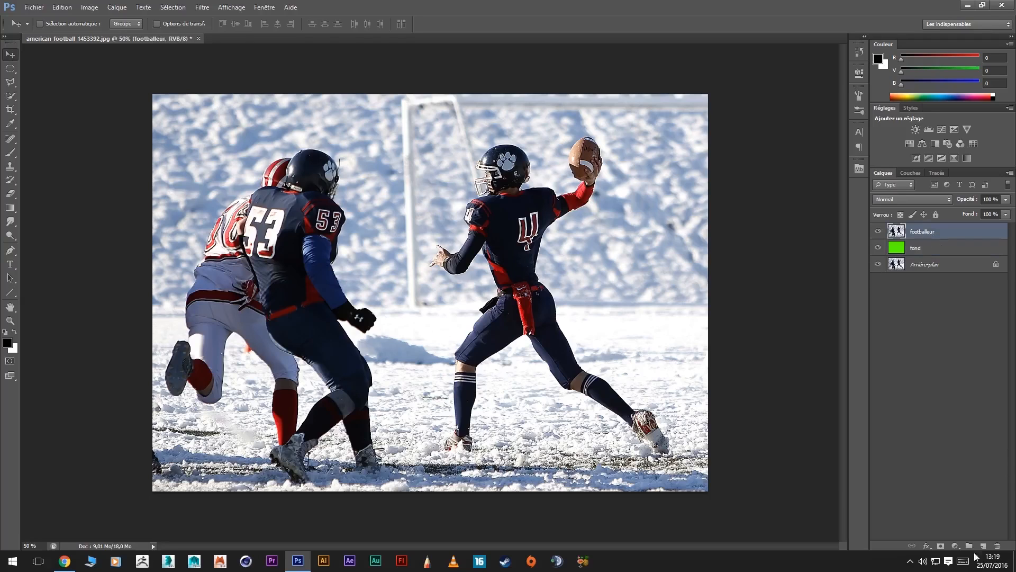
click(941, 546)
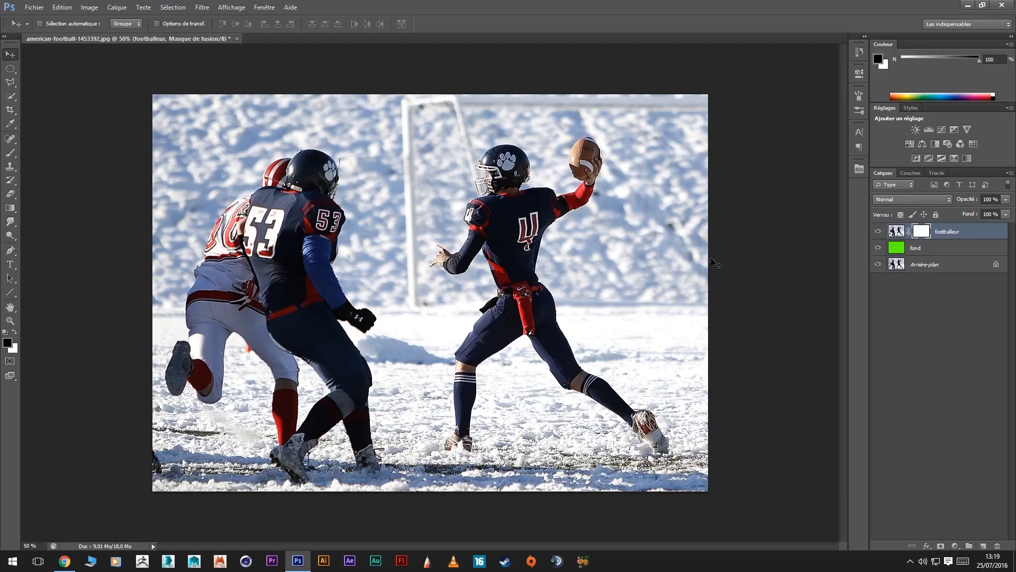
key(b)
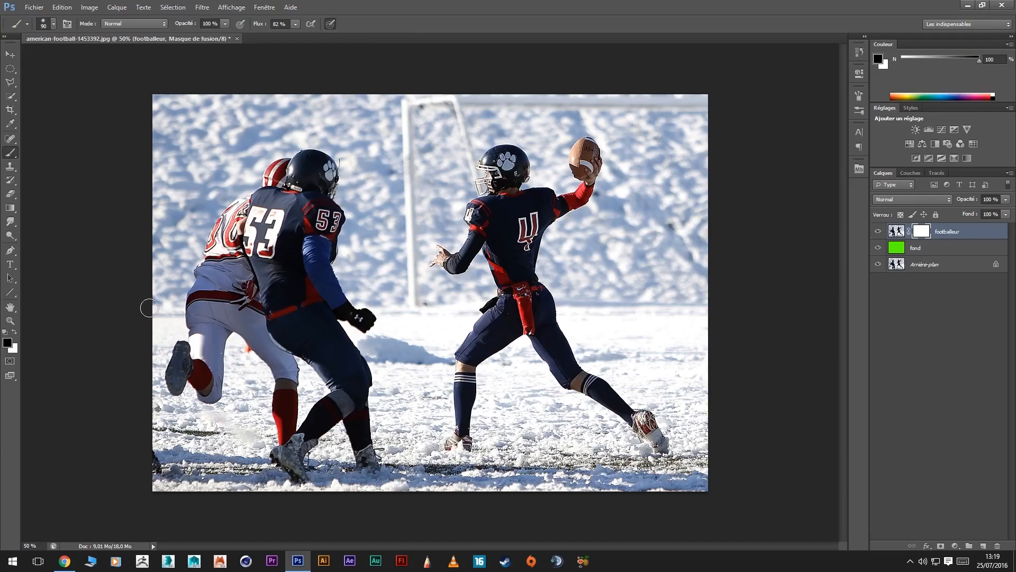
Paint a black test stroke on the mask beside player 53 and restore that area with white
mouse_move(331, 164)
mouse_down()
mouse_move(344, 285)
mouse_move(344, 166)
mouse_move(343, 313)
mouse_move(335, 166)
mouse_up()
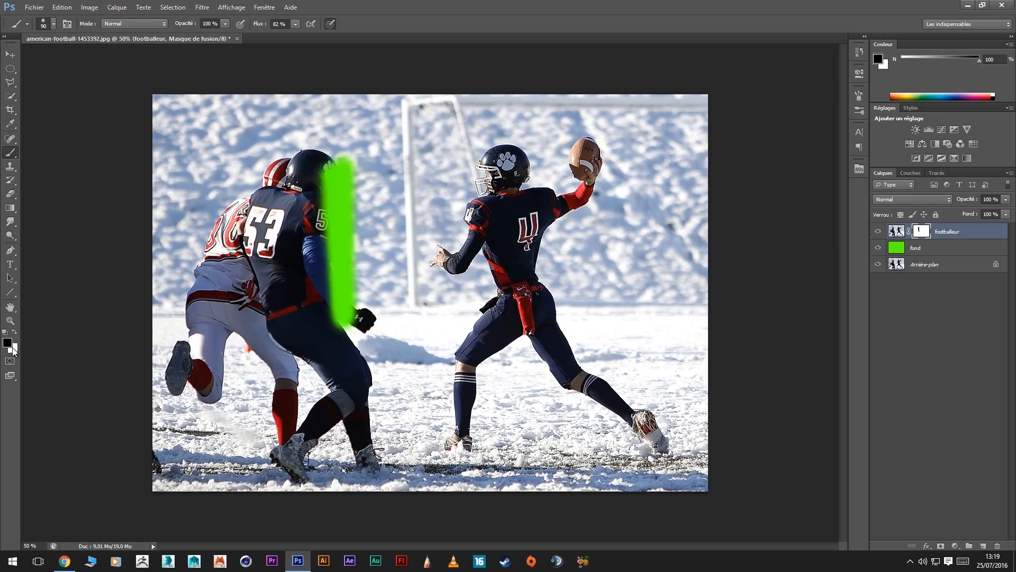
key(x)
key(x)
key(x)
mouse_move(350, 153)
mouse_down()
mouse_move(325, 170)
mouse_move(337, 305)
mouse_move(345, 113)
mouse_move(349, 166)
mouse_up()
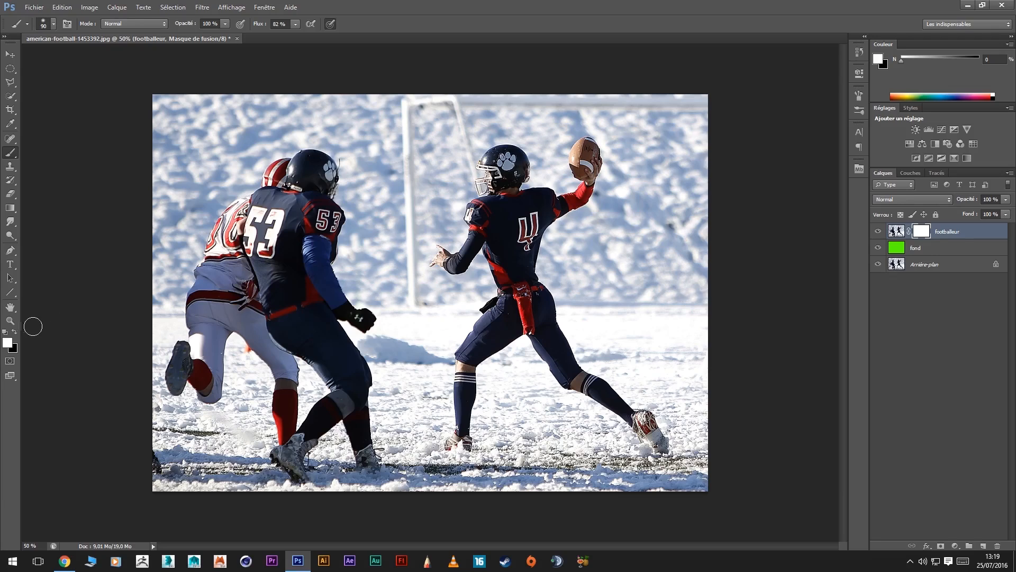
Choose a hard round brush with black paint and mask out a patch of snow beside player 53
key(x)
right_click(493, 265)
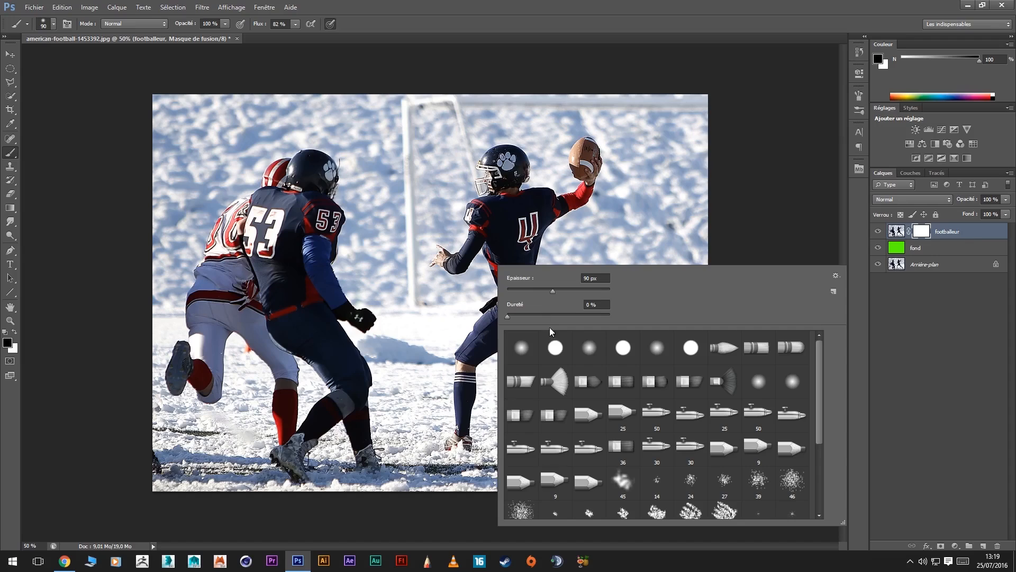
click(559, 351)
mouse_move(394, 284)
mouse_down()
mouse_move(348, 235)
mouse_move(337, 263)
mouse_up()
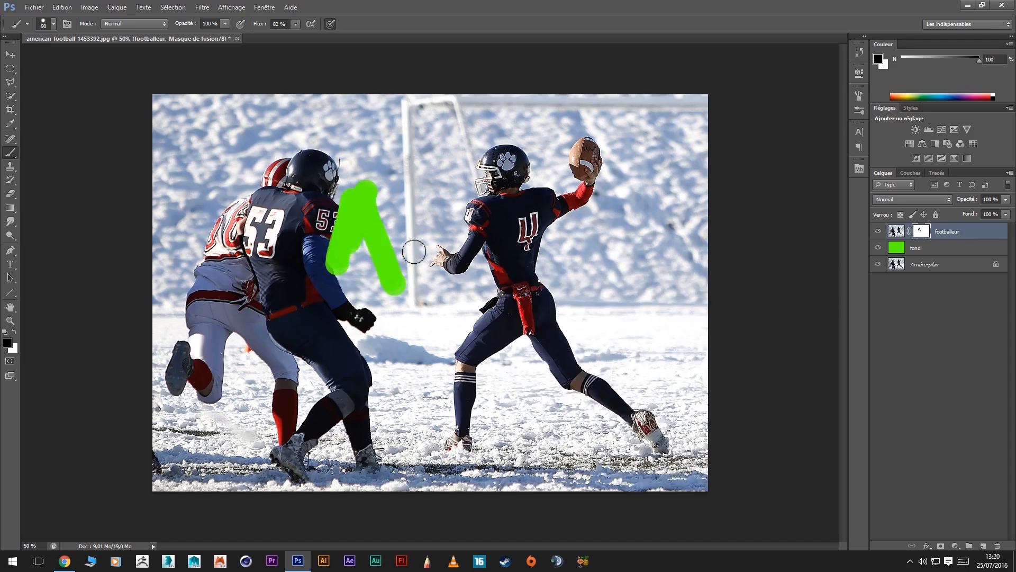
Try a brush spacing of 167% with a test stroke over the players, and undo the stroke
key(F5)
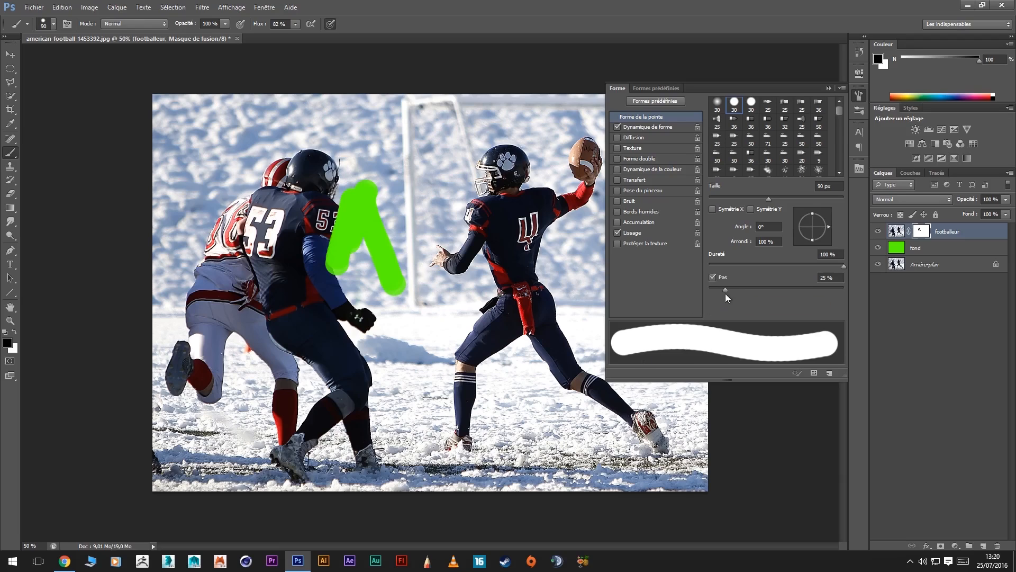
mouse_move(726, 287)
mouse_down()
mouse_move(812, 285)
mouse_move(779, 287)
mouse_move(799, 286)
mouse_up()
mouse_move(381, 312)
mouse_down()
mouse_move(398, 387)
mouse_move(272, 417)
mouse_move(214, 297)
mouse_up()
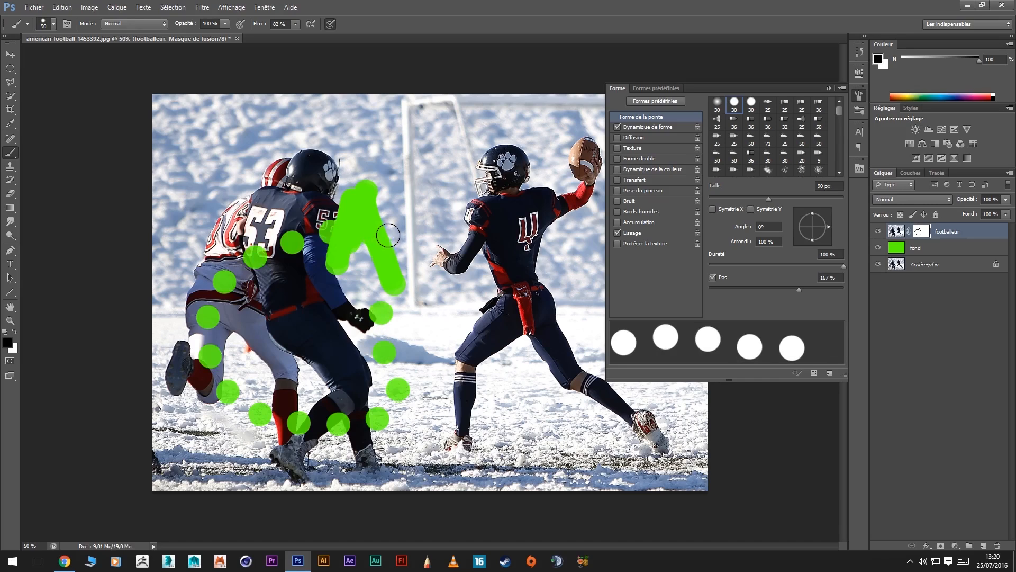
key(ctrl+z)
Set the brush spacing to 1%, test it with a stroke across the legs, and undo that stroke
drag(769, 286, 689, 290)
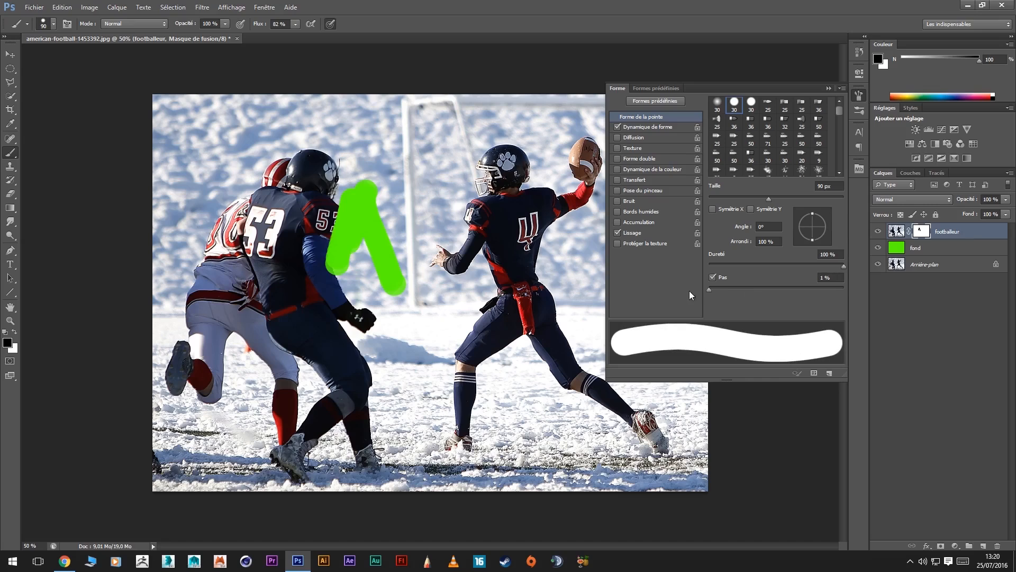
drag(306, 410, 542, 393)
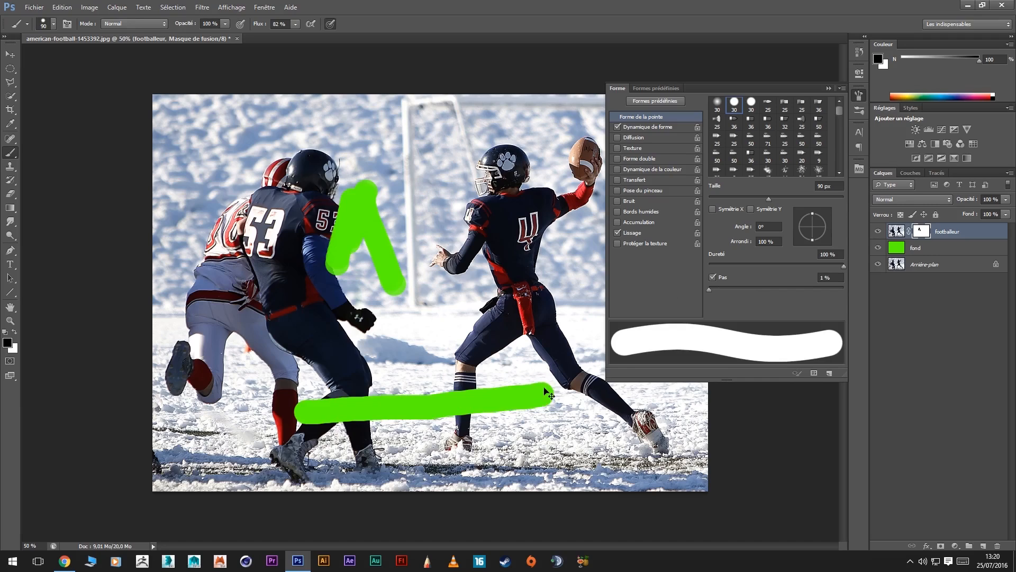
key(ctrl+z)
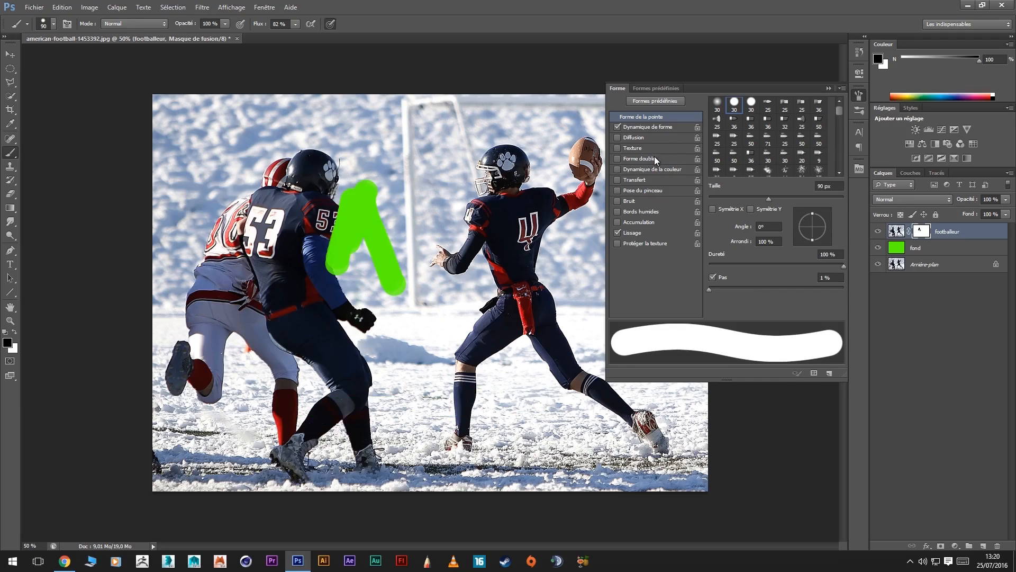
key(F5)
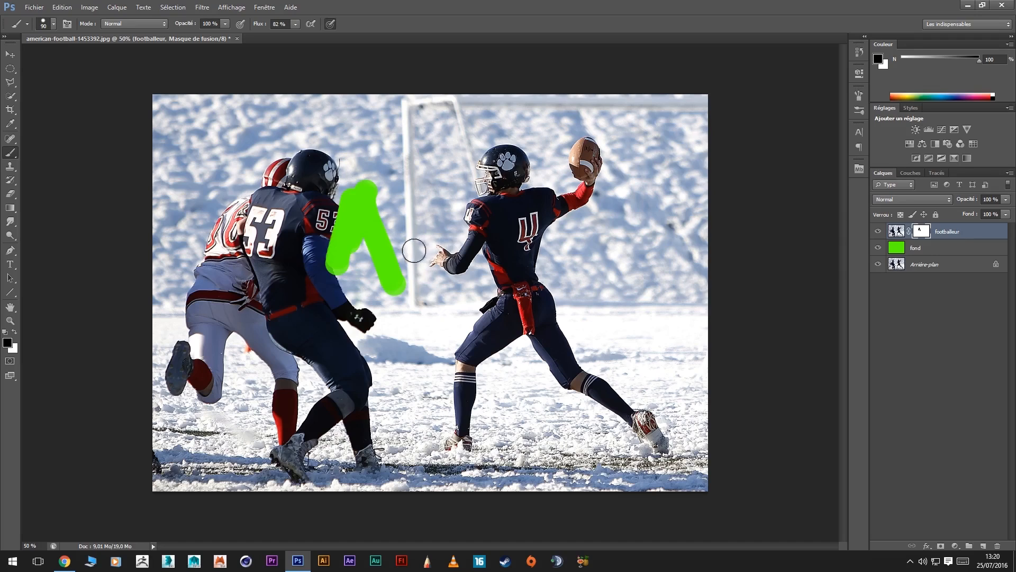
Roughly mask out the two running players and the outer background with a 363 px brush, leaving a margin around the passer
drag(341, 208, 408, 216)
mouse_move(144, 79)
mouse_down()
mouse_move(125, 75)
mouse_move(205, 468)
mouse_move(170, 55)
mouse_move(177, 472)
mouse_move(263, 95)
mouse_move(317, 150)
mouse_move(326, 455)
mouse_move(331, 223)
mouse_move(352, 90)
mouse_move(402, 51)
mouse_up()
mouse_move(622, 59)
mouse_down()
mouse_move(634, 209)
mouse_move(638, 114)
mouse_move(604, 196)
mouse_move(573, 228)
mouse_move(663, 314)
mouse_move(697, 407)
mouse_up()
mouse_move(485, 403)
mouse_down()
mouse_move(463, 471)
mouse_move(387, 471)
mouse_move(360, 456)
mouse_move(508, 457)
mouse_move(504, 428)
mouse_move(580, 459)
mouse_move(643, 465)
mouse_move(682, 438)
mouse_move(700, 381)
mouse_move(695, 341)
mouse_move(596, 267)
mouse_move(584, 230)
mouse_move(642, 159)
mouse_up()
mouse_move(630, 62)
mouse_down()
mouse_move(578, 16)
mouse_move(390, 47)
mouse_up()
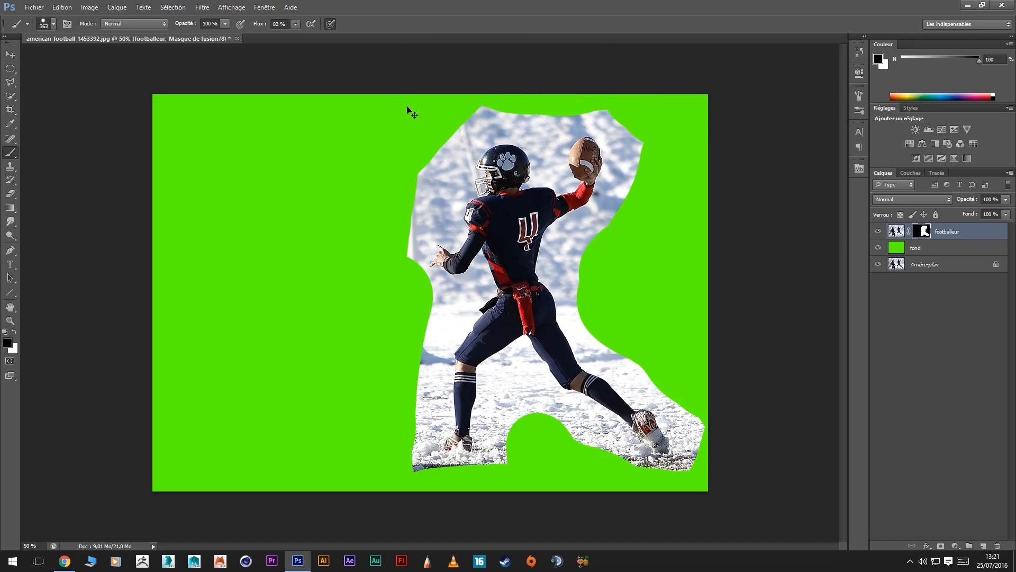
Tighten the mask along the passer's back and rear leg by painting out more snow with the large brush
key(ctrl+plus)
key(ctrl+plus)
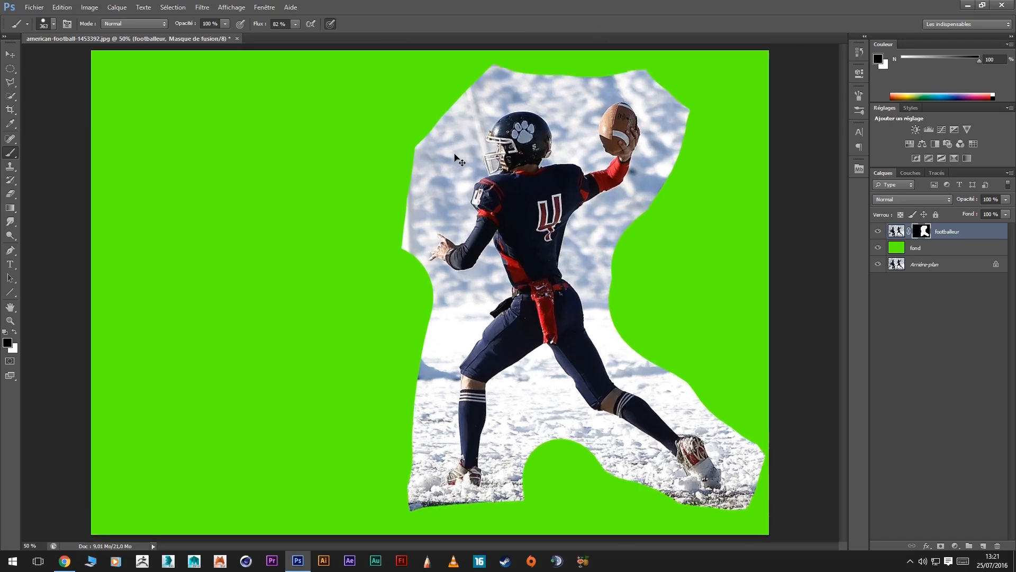
drag(662, 411, 432, 203)
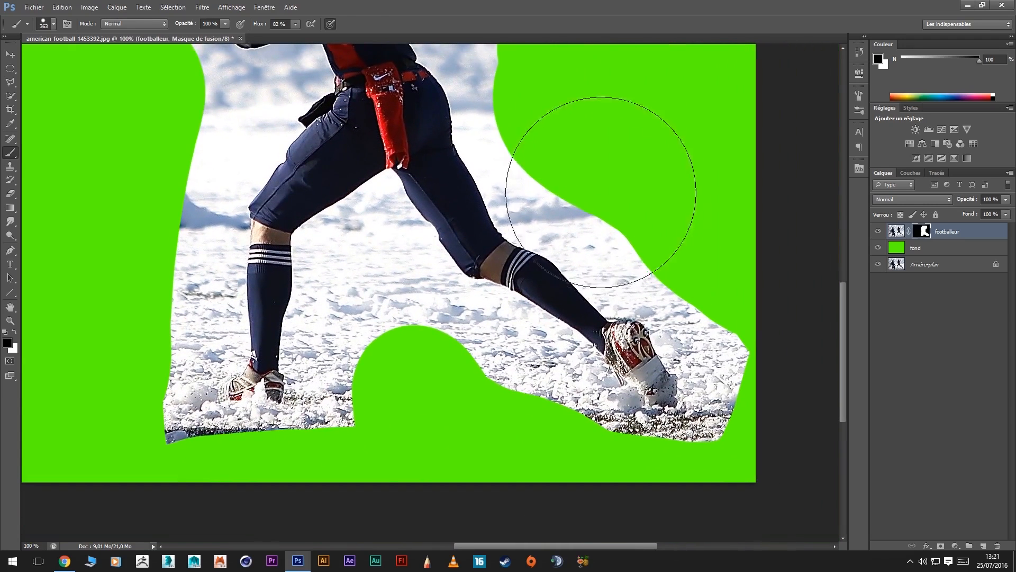
drag(630, 154, 678, 345)
mouse_move(646, 303)
mouse_down()
mouse_move(676, 347)
mouse_move(675, 405)
mouse_up()
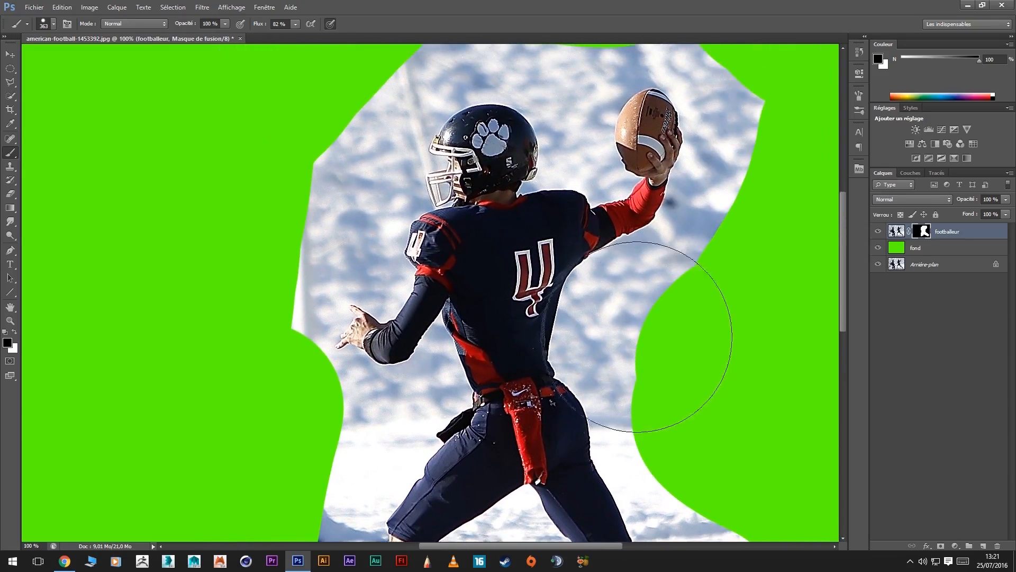
drag(730, 277, 694, 336)
mouse_move(765, 192)
mouse_down()
mouse_move(771, 172)
mouse_move(766, 211)
mouse_move(716, 325)
mouse_move(746, 260)
mouse_move(662, 406)
mouse_move(669, 379)
mouse_move(660, 439)
mouse_up()
drag(659, 394, 610, 202)
drag(621, 286, 653, 336)
mouse_move(703, 365)
mouse_down()
mouse_move(629, 225)
mouse_move(692, 284)
mouse_up()
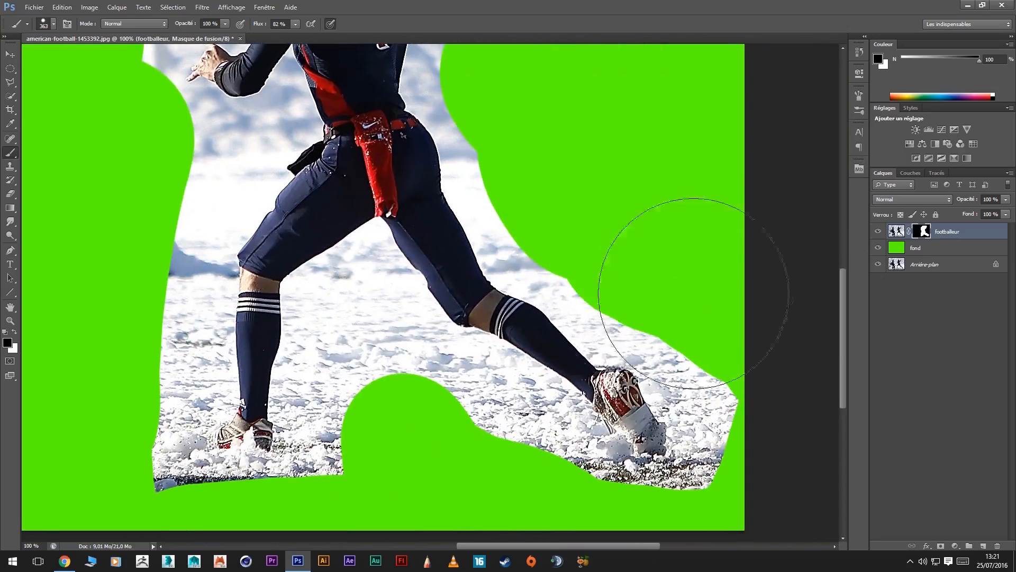
Mask out more snow between the passer's legs and along his front side up to the helmet
mouse_move(397, 397)
mouse_down()
mouse_move(386, 363)
mouse_move(508, 451)
mouse_move(484, 453)
mouse_move(522, 374)
mouse_up()
mouse_move(385, 487)
mouse_down()
mouse_move(351, 462)
mouse_move(371, 392)
mouse_move(356, 316)
mouse_move(410, 193)
mouse_up()
drag(411, 231, 374, 385)
mouse_move(313, 288)
mouse_down()
mouse_move(328, 200)
mouse_move(388, 115)
mouse_up()
drag(424, 218, 340, 370)
mouse_move(367, 263)
mouse_down()
mouse_move(397, 136)
mouse_move(508, 127)
mouse_up()
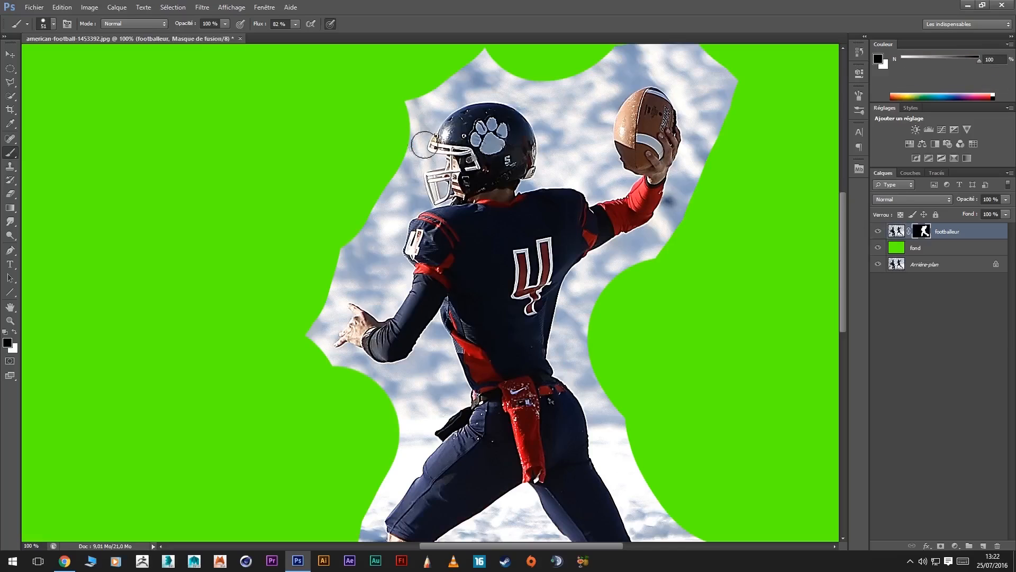
Mask out more snow above the helmet, and trace the front shoulder and the forearm's upper edge with a 9 px brush
mouse_move(404, 127)
mouse_down()
mouse_move(435, 70)
mouse_move(497, 39)
mouse_move(495, 52)
mouse_move(296, 37)
mouse_move(500, 71)
mouse_move(520, 69)
mouse_move(481, 61)
mouse_move(586, 67)
mouse_move(575, 115)
mouse_move(646, 53)
mouse_up()
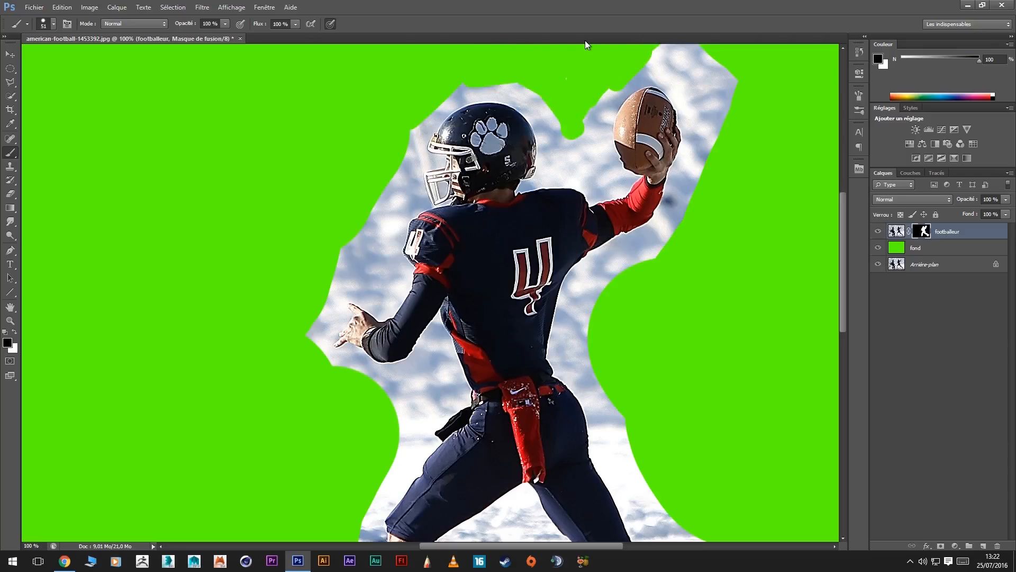
key(ctrl+plus)
key(ctrl+plus)
key(ctrl+plus)
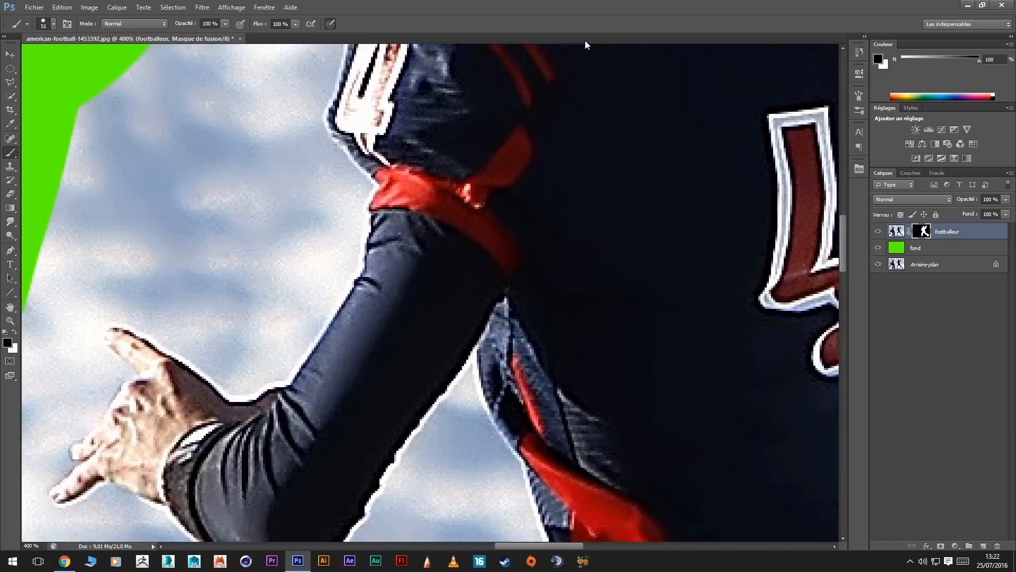
drag(395, 264, 509, 246)
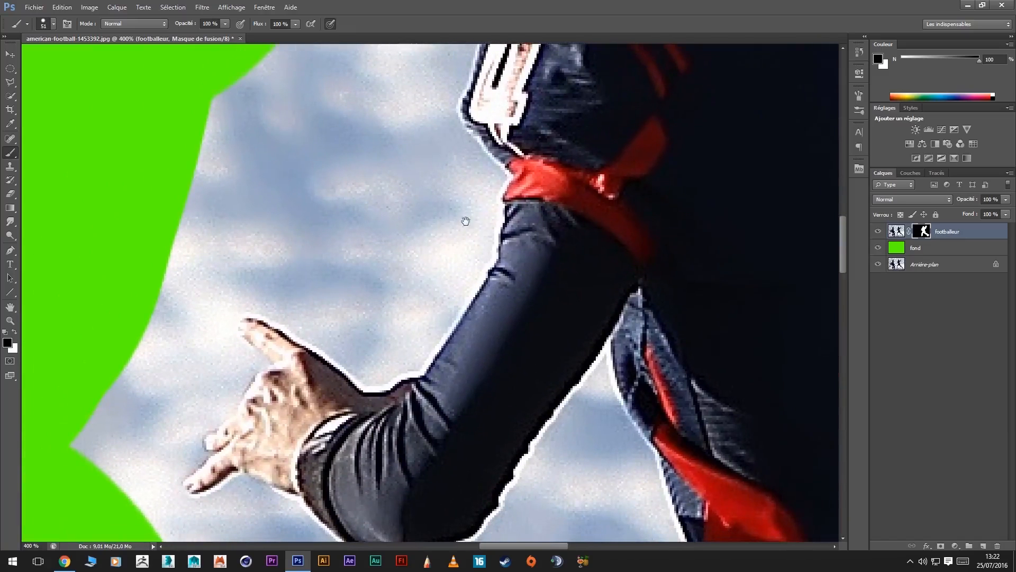
alt+right_click(515, 243)
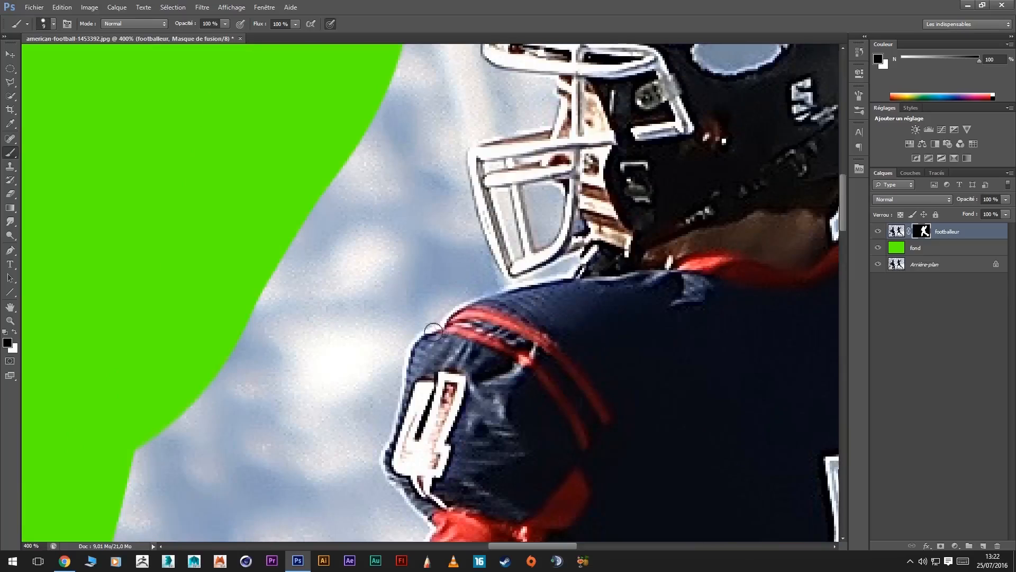
mouse_move(434, 321)
mouse_down()
mouse_move(399, 350)
mouse_move(414, 328)
mouse_move(375, 472)
mouse_move(375, 459)
mouse_move(380, 475)
mouse_move(374, 463)
mouse_move(386, 479)
mouse_move(378, 455)
mouse_move(419, 519)
mouse_move(428, 300)
mouse_move(443, 256)
mouse_move(460, 283)
mouse_move(444, 369)
mouse_move(378, 471)
mouse_move(347, 479)
mouse_up()
drag(345, 433, 440, 333)
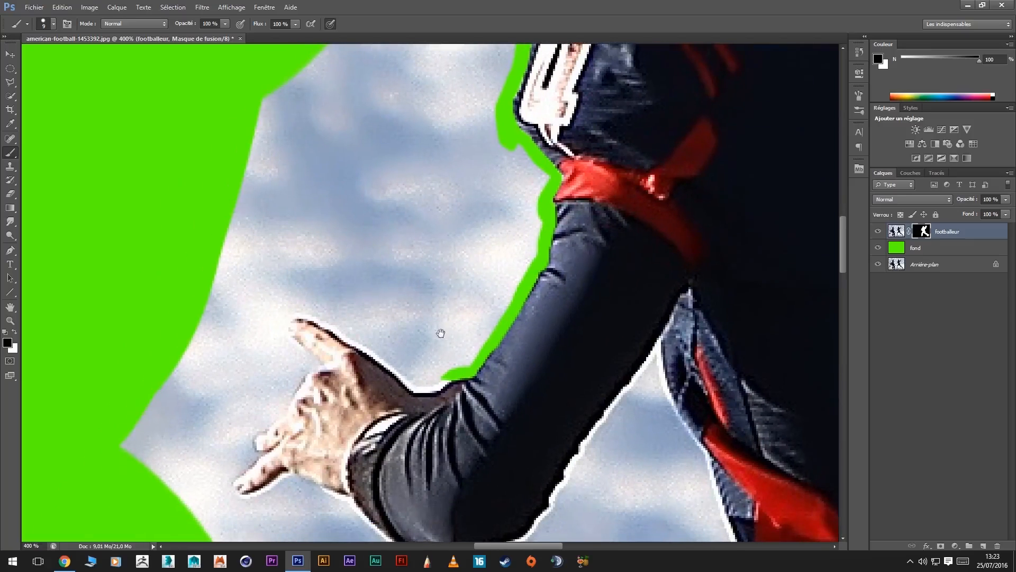
mouse_move(388, 360)
mouse_down()
mouse_move(414, 384)
mouse_move(447, 375)
mouse_up()
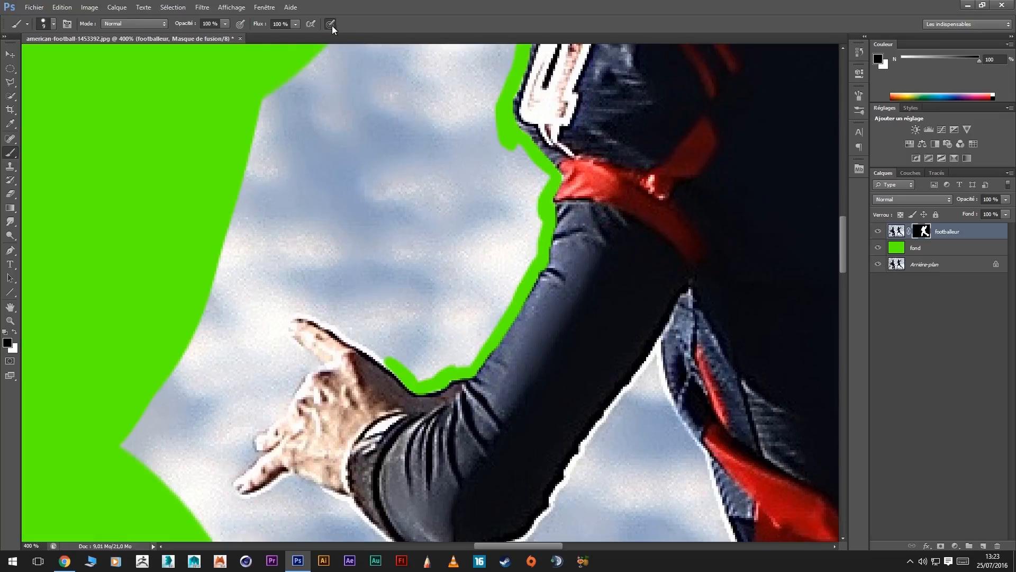
Turn off pen-pressure brush sizing and paint constant-width trial strokes on the snow above the front forearm
mouse_move(380, 149)
mouse_down()
mouse_move(444, 216)
mouse_move(435, 233)
mouse_up()
mouse_move(374, 246)
mouse_down()
mouse_move(334, 185)
mouse_move(394, 79)
mouse_move(438, 107)
mouse_move(468, 208)
mouse_up()
mouse_move(449, 292)
mouse_down()
mouse_move(420, 292)
mouse_move(340, 258)
mouse_up()
mouse_move(298, 184)
mouse_down()
mouse_move(290, 214)
mouse_move(333, 235)
mouse_move(437, 198)
mouse_up()
mouse_move(365, 189)
mouse_down()
mouse_move(390, 125)
mouse_move(423, 105)
mouse_up()
drag(465, 243, 418, 259)
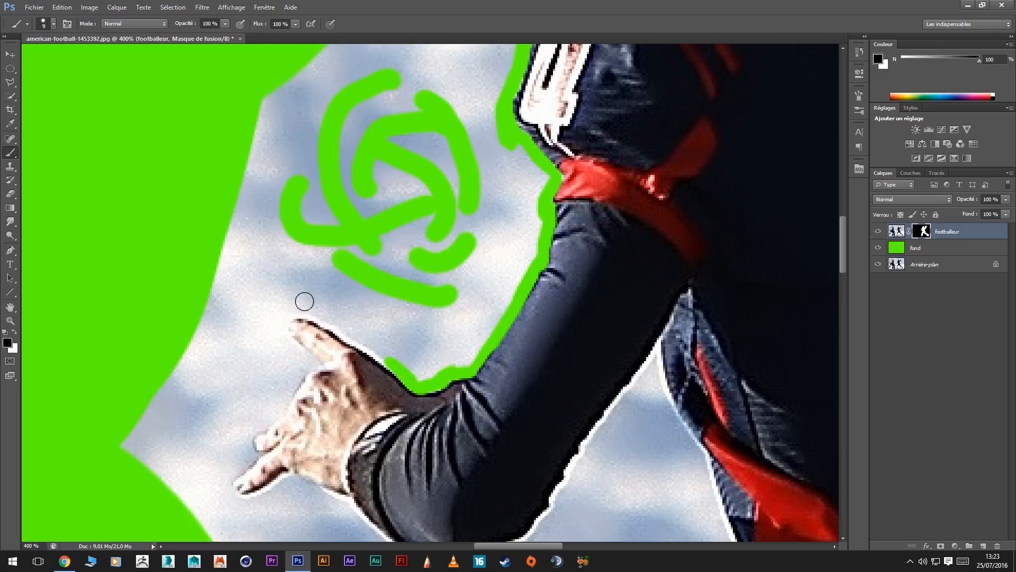
Mask along the front hand's upper edge with connected straight strokes and continue around the pointing finger
drag(299, 308, 306, 310)
shift+click(329, 322)
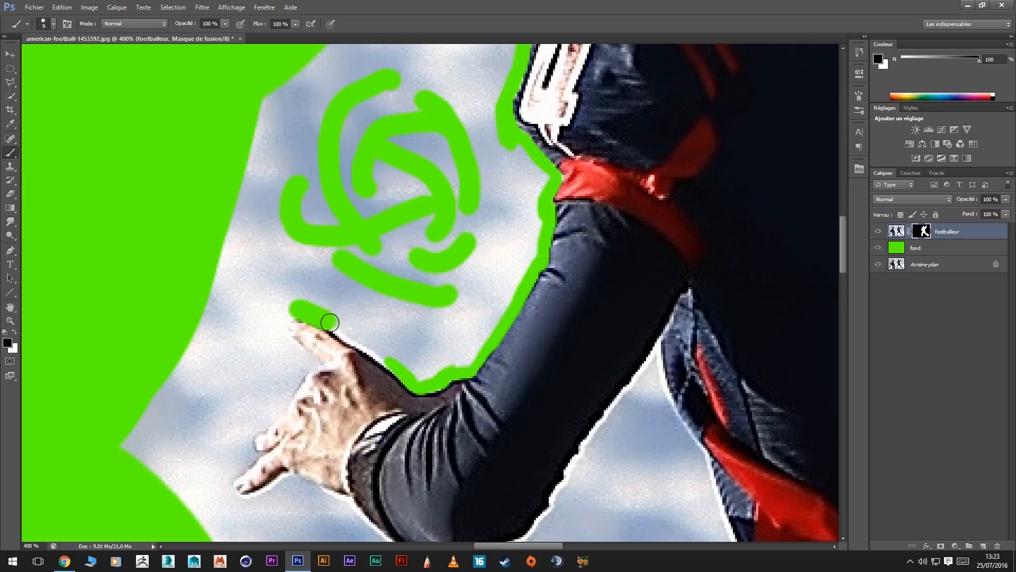
shift+click(354, 336)
drag(373, 346, 418, 375)
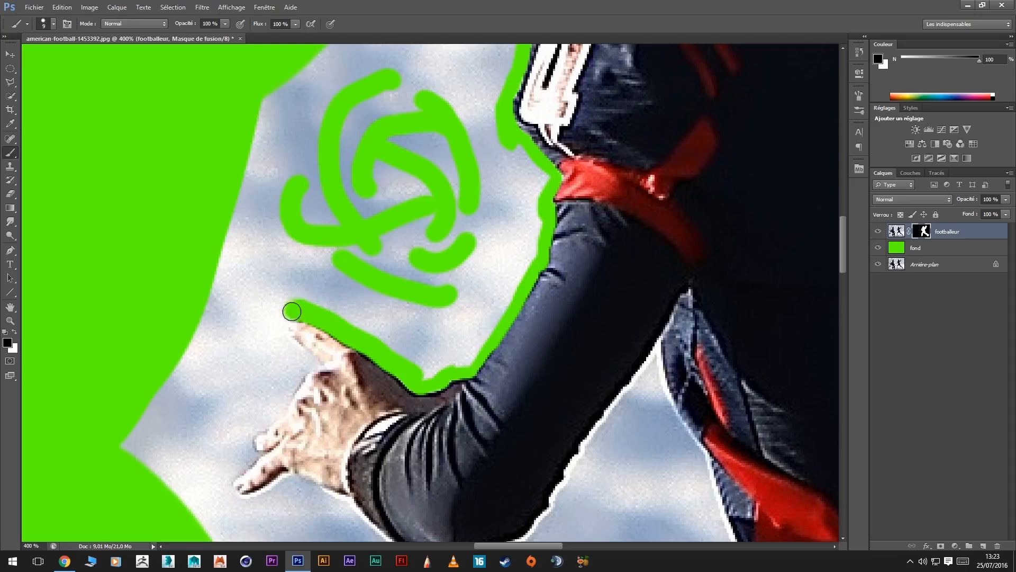
mouse_move(282, 317)
mouse_down()
mouse_move(312, 362)
mouse_move(293, 361)
mouse_move(374, 251)
mouse_up()
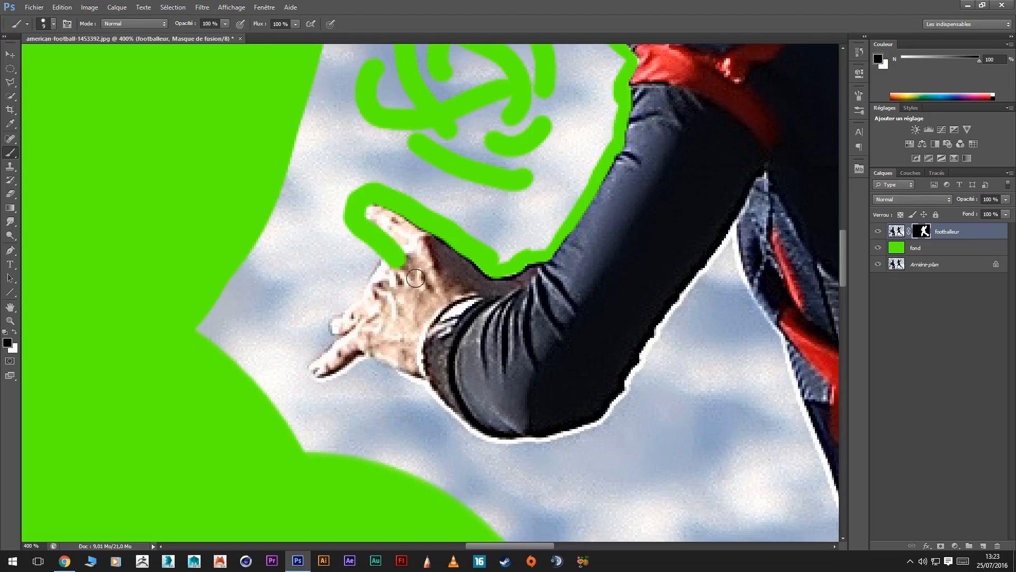
Restore the over-masked knuckle with white and mask around the remaining fingers of the front hand with black
key(x)
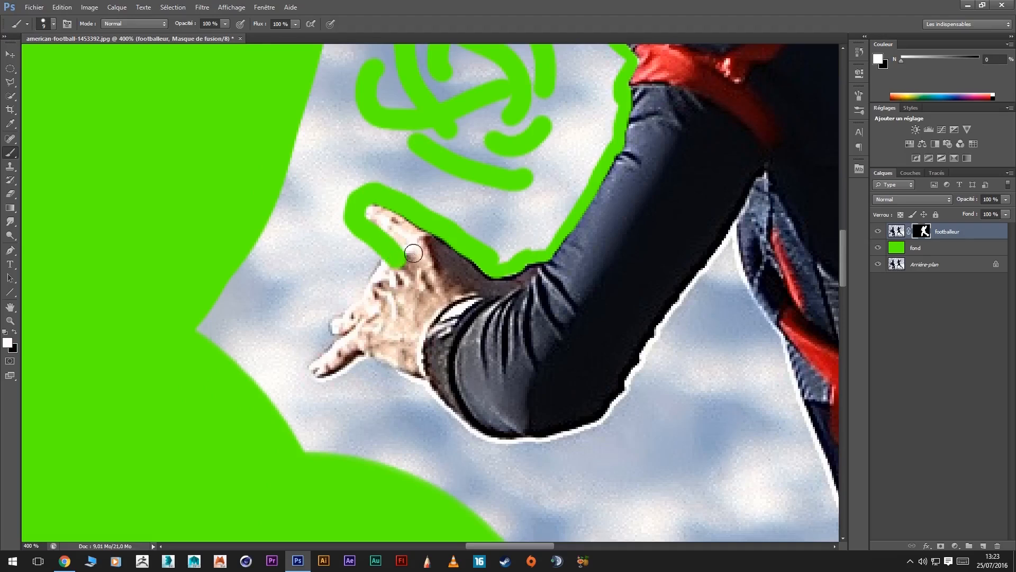
drag(391, 267, 405, 250)
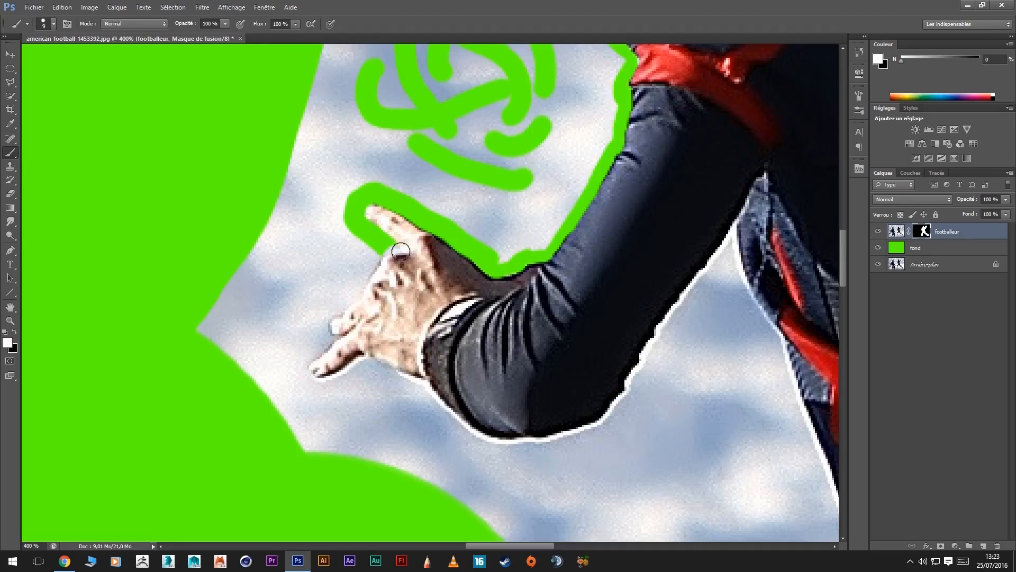
key(x)
mouse_move(372, 247)
mouse_down()
mouse_move(316, 320)
mouse_move(319, 332)
mouse_up()
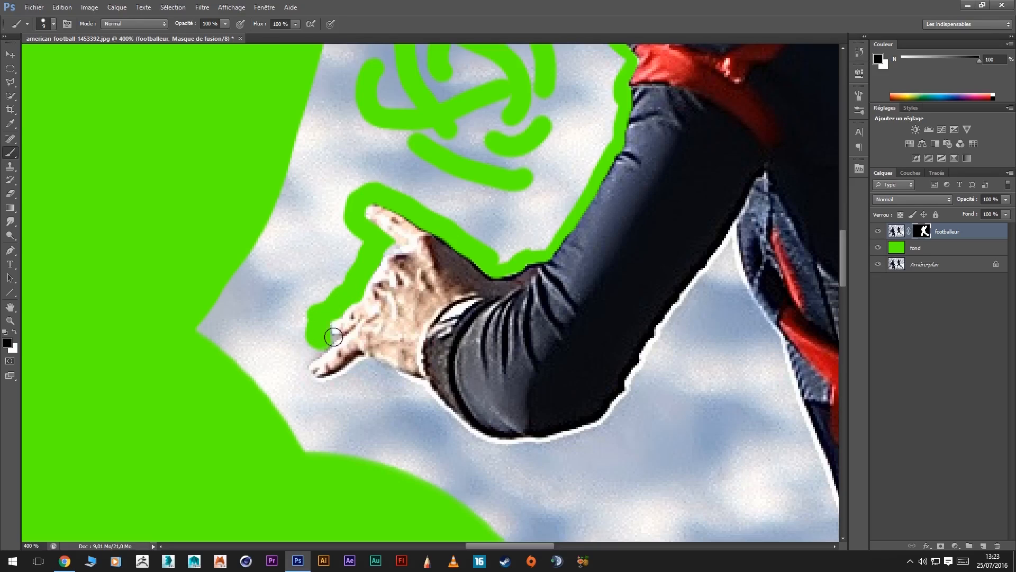
mouse_move(328, 339)
mouse_down()
mouse_move(299, 356)
mouse_move(295, 371)
mouse_move(311, 389)
mouse_move(343, 385)
mouse_move(363, 367)
mouse_move(403, 379)
mouse_up()
key(x)
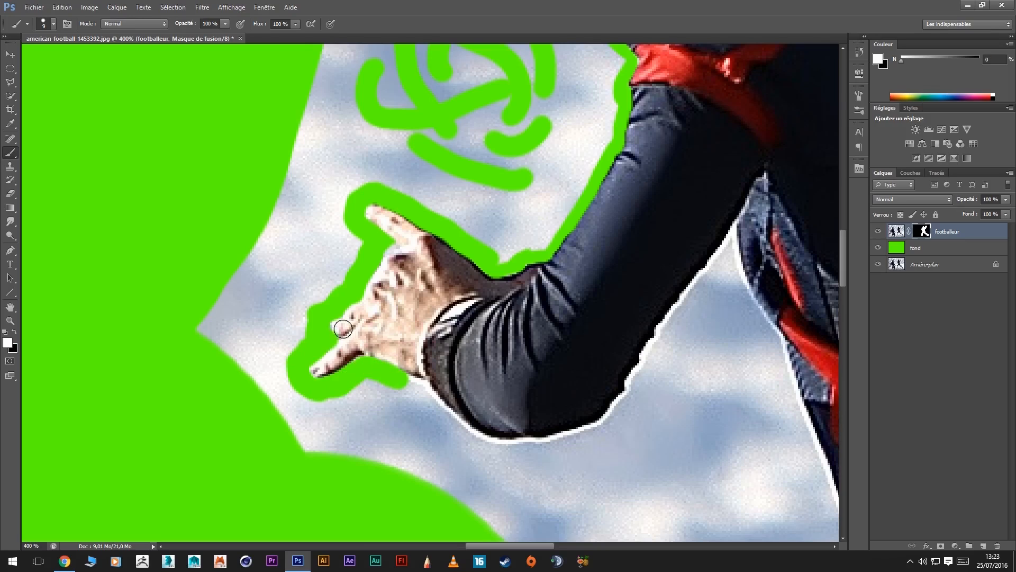
key(x)
mouse_move(397, 382)
mouse_down()
mouse_move(501, 453)
mouse_move(345, 373)
mouse_move(292, 359)
mouse_up()
Mask along the forearm's underside up to the armpit, touch up the jersey edge with white, and start masking down the torso's front
mouse_move(358, 372)
mouse_down()
mouse_move(414, 358)
mouse_move(453, 316)
mouse_move(450, 330)
mouse_move(433, 339)
mouse_move(479, 256)
mouse_up()
mouse_move(544, 195)
mouse_down()
mouse_move(461, 312)
mouse_move(430, 328)
mouse_move(503, 226)
mouse_up()
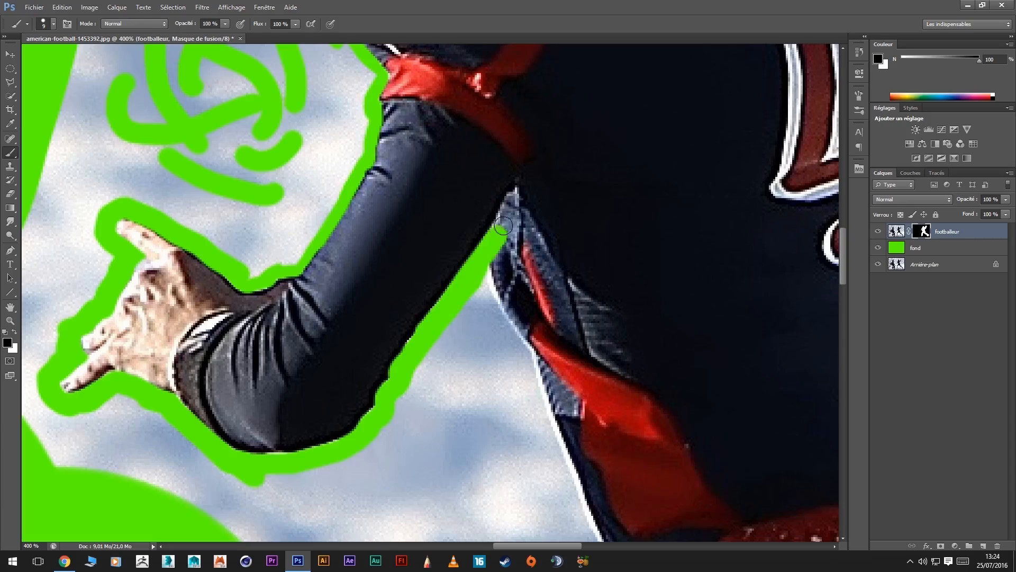
key(x)
mouse_move(462, 253)
mouse_down()
mouse_move(496, 208)
mouse_move(510, 280)
mouse_up()
key(x)
mouse_move(487, 313)
mouse_down()
mouse_move(482, 284)
mouse_move(532, 356)
mouse_up()
Mask along the front of the lower torso and the planted leg, continuing around its shoe
key(space)
drag(532, 355, 443, 271)
mouse_move(443, 271)
mouse_down()
mouse_move(512, 467)
mouse_move(479, 158)
mouse_up()
mouse_move(479, 157)
mouse_down()
mouse_move(460, 213)
mouse_move(323, 320)
mouse_move(356, 365)
mouse_up()
drag(356, 366, 523, 183)
mouse_move(523, 183)
mouse_down()
mouse_move(451, 250)
mouse_move(428, 319)
mouse_up()
mouse_move(397, 338)
mouse_down()
mouse_move(491, 212)
mouse_move(482, 216)
mouse_up()
mouse_move(503, 208)
mouse_down()
mouse_move(383, 363)
mouse_move(386, 460)
mouse_up()
drag(386, 459, 406, 137)
mouse_move(406, 136)
mouse_down()
mouse_move(390, 376)
mouse_move(384, 200)
mouse_up()
mouse_move(384, 200)
mouse_down()
mouse_move(403, 474)
mouse_move(458, 223)
mouse_up()
mouse_move(458, 224)
mouse_down()
mouse_move(426, 293)
mouse_move(348, 331)
mouse_move(312, 366)
mouse_move(320, 377)
mouse_move(311, 418)
mouse_move(519, 422)
mouse_move(404, 432)
mouse_move(452, 436)
mouse_move(459, 426)
mouse_move(470, 356)
mouse_move(483, 341)
mouse_move(446, 291)
mouse_move(471, 309)
mouse_up()
drag(461, 228, 408, 358)
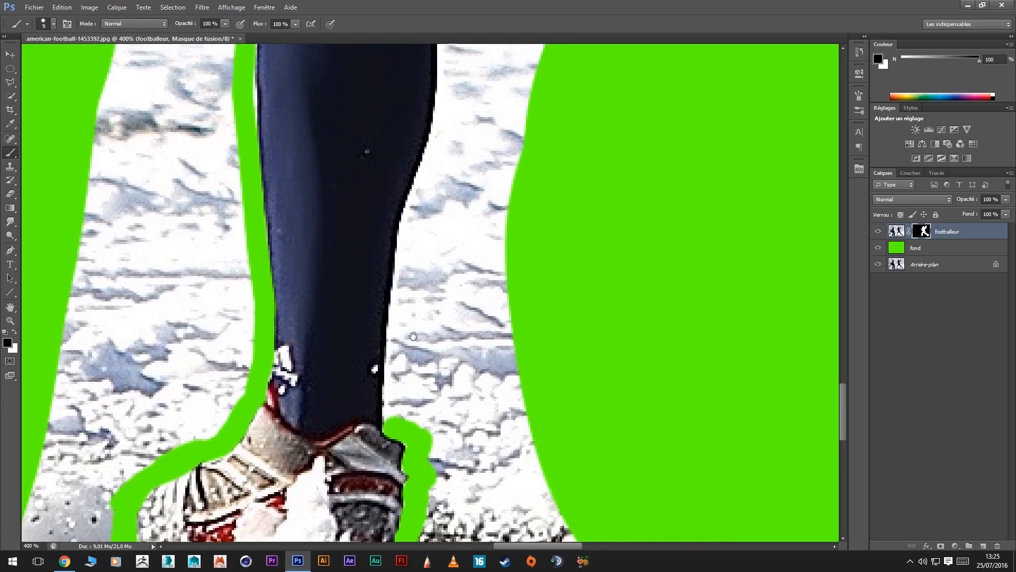
Mask along the back of the planted shin and knee and up the underside of the front thigh with straight strokes
shift+click(398, 317)
mouse_move(406, 236)
mouse_down()
mouse_move(436, 167)
mouse_move(446, 104)
mouse_move(398, 352)
mouse_up()
key(ctrl+z)
mouse_move(384, 394)
mouse_down()
mouse_move(399, 287)
mouse_move(399, 298)
mouse_up()
mouse_move(394, 204)
mouse_down()
mouse_move(396, 122)
mouse_move(372, 314)
mouse_move(364, 275)
mouse_move(429, 225)
mouse_up()
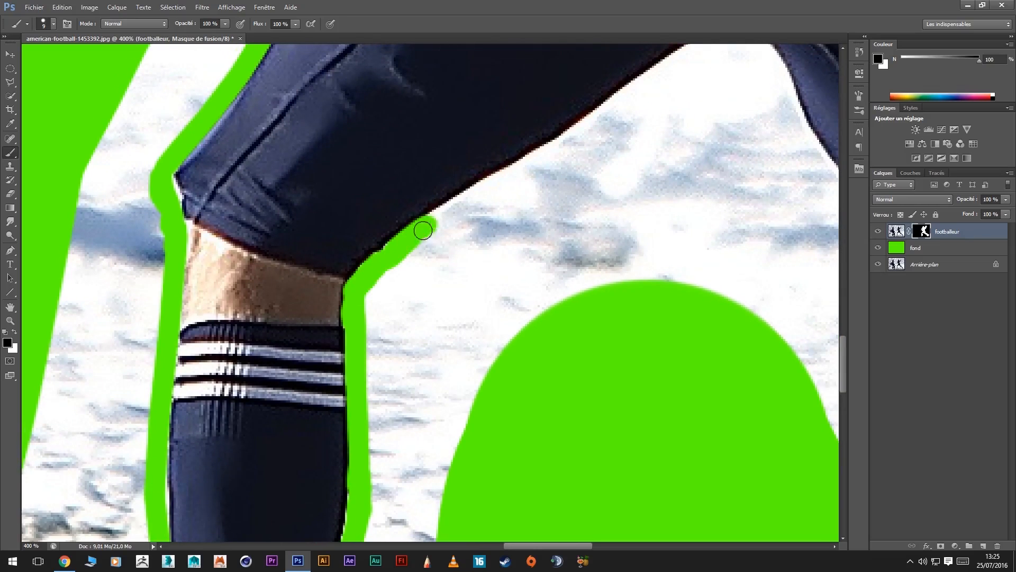
shift+click(532, 166)
shift+click(558, 149)
Continue masking along the front thigh's underside to the crotch and down the rear thigh's inner edge
drag(606, 130, 435, 264)
shift+click(441, 243)
shift+click(511, 191)
shift+click(567, 162)
shift+click(585, 174)
shift+click(658, 306)
drag(692, 348, 416, 256)
Mask along the underside of the rear knee and calf toward the rear shoe
drag(492, 370, 365, 255)
shift+click(550, 396)
drag(661, 440, 275, 230)
shift+click(479, 366)
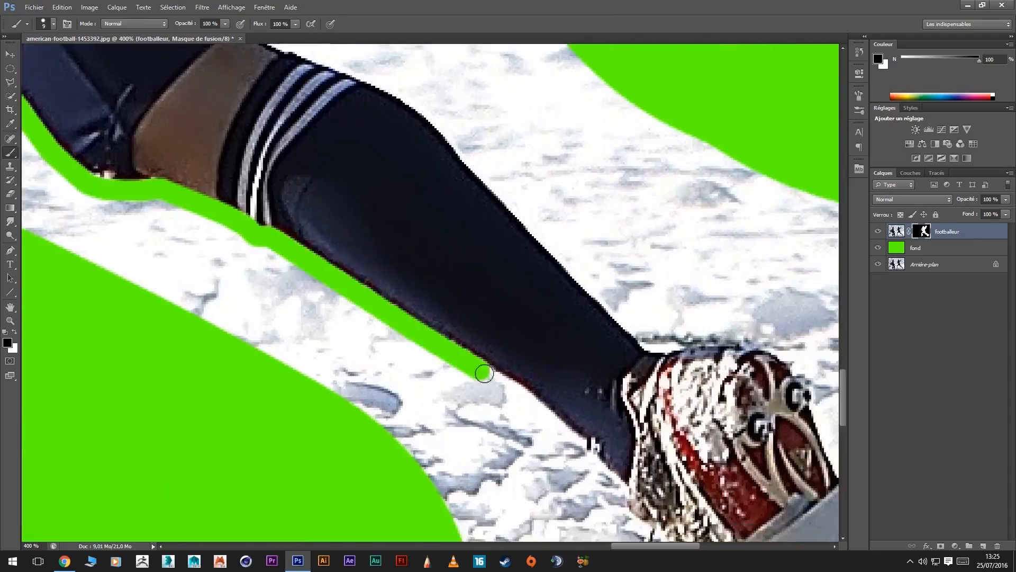
drag(530, 397, 285, 127)
Mask around the rear shoe's outline up to the ankle with connected straight strokes
shift+click(421, 336)
shift+click(660, 303)
shift+click(581, 190)
drag(570, 174, 644, 413)
shift+click(586, 306)
shift+click(479, 299)
drag(354, 166, 433, 290)
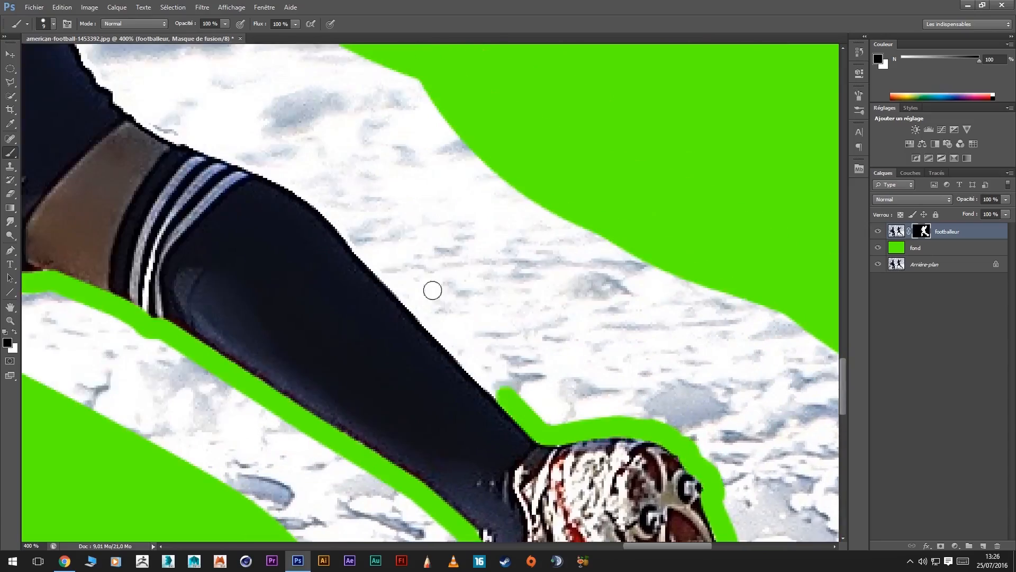
Mask along the upper edge of the rear calf, sock stripes and back of the knee
shift+click(372, 263)
drag(278, 162, 447, 321)
shift+click(382, 293)
shift+click(275, 242)
drag(249, 210, 356, 309)
shift+click(283, 148)
drag(270, 91, 421, 356)
Mask up the outer edge of the rear thigh and around the buttock to the belt
shift+click(405, 348)
shift+click(354, 259)
shift+click(335, 231)
drag(346, 178, 463, 353)
shift+click(450, 318)
shift+click(433, 226)
drag(426, 213, 493, 363)
shift+click(482, 334)
shift+click(448, 293)
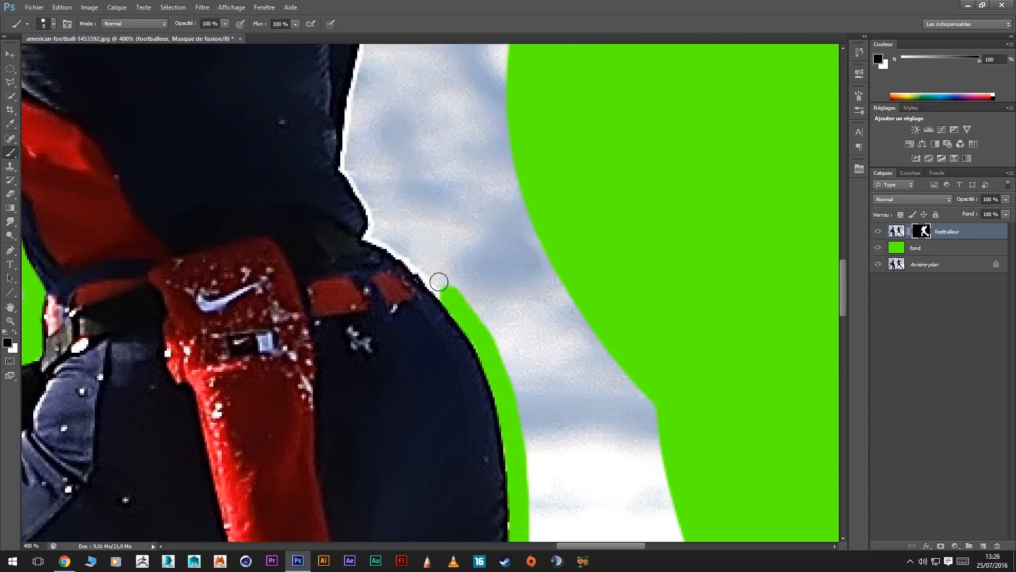
Mask along the waist and up the passer's back toward the raised arm
shift+click(372, 231)
drag(393, 220, 437, 271)
shift+click(424, 264)
shift+click(415, 243)
shift+click(395, 216)
drag(394, 216, 408, 360)
shift+click(412, 297)
drag(412, 296, 371, 421)
shift+click(417, 233)
shift+click(448, 151)
Mask along the underside of the raised arm up to the hand holding the football
drag(448, 152, 377, 372)
shift+click(424, 316)
shift+click(603, 209)
drag(603, 210, 505, 312)
drag(547, 225, 439, 469)
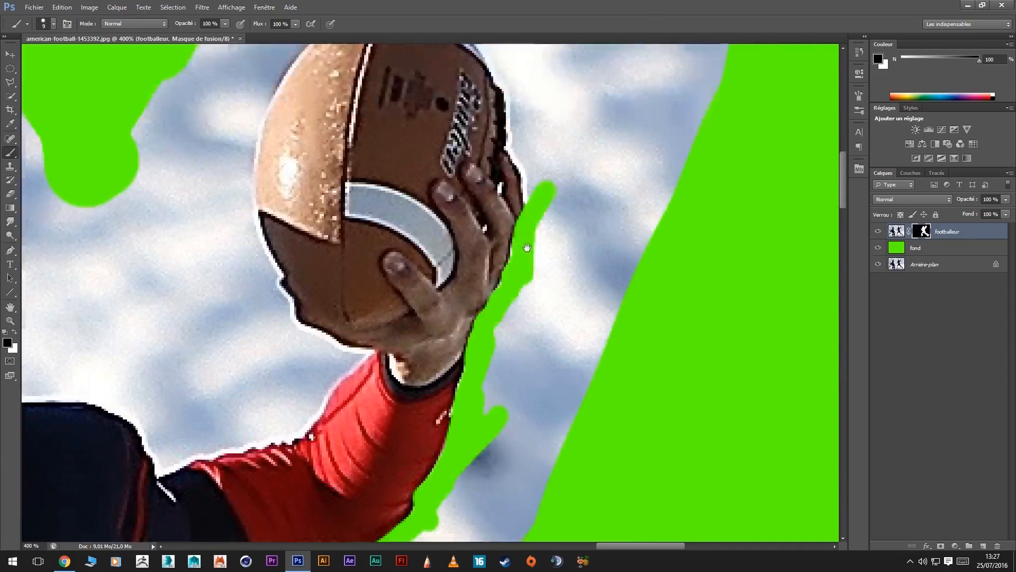
drag(527, 249, 480, 358)
Mask around the throwing hand and the football, briefly switching pen-pressure brush sizing on for a small dab beside the ball
click(330, 24)
drag(498, 208, 516, 226)
click(330, 24)
mouse_move(467, 247)
mouse_down()
mouse_move(447, 165)
mouse_move(365, 94)
mouse_up()
mouse_move(265, 371)
mouse_down()
mouse_move(387, 215)
mouse_move(461, 295)
mouse_move(365, 368)
mouse_up()
drag(246, 409, 390, 371)
Mask out the snow along the raised arm's upper edge and the rear shoulder toward the neck
drag(222, 360, 367, 299)
mouse_move(385, 341)
mouse_down()
mouse_move(359, 294)
mouse_move(195, 297)
mouse_up()
drag(195, 286, 333, 320)
mouse_move(254, 320)
mouse_down()
mouse_move(338, 201)
mouse_move(598, 467)
mouse_up()
mouse_move(587, 476)
mouse_down()
mouse_move(496, 263)
mouse_move(548, 330)
mouse_up()
Mask around the helmet and face mask with black, restoring over-painted edges with white
key(x)
key(x)
mouse_move(296, 254)
mouse_down()
mouse_move(515, 209)
mouse_move(370, 323)
mouse_up()
drag(365, 339, 320, 173)
mouse_move(370, 260)
mouse_down()
mouse_move(357, 431)
mouse_move(371, 440)
mouse_move(499, 276)
mouse_up()
key(x)
drag(416, 277, 494, 242)
key(x)
drag(404, 295, 347, 319)
drag(450, 254, 413, 344)
Refine the mask inside the face mask with pen-pressure sizing, and clear the snow in front of the helmet with a 20 px brush
click(330, 24)
mouse_move(391, 255)
mouse_down()
mouse_move(407, 251)
mouse_move(408, 335)
mouse_move(415, 294)
mouse_up()
drag(447, 308, 448, 326)
click(330, 24)
mouse_move(315, 93)
mouse_down()
mouse_move(339, 164)
mouse_move(294, 288)
mouse_move(336, 351)
mouse_up()
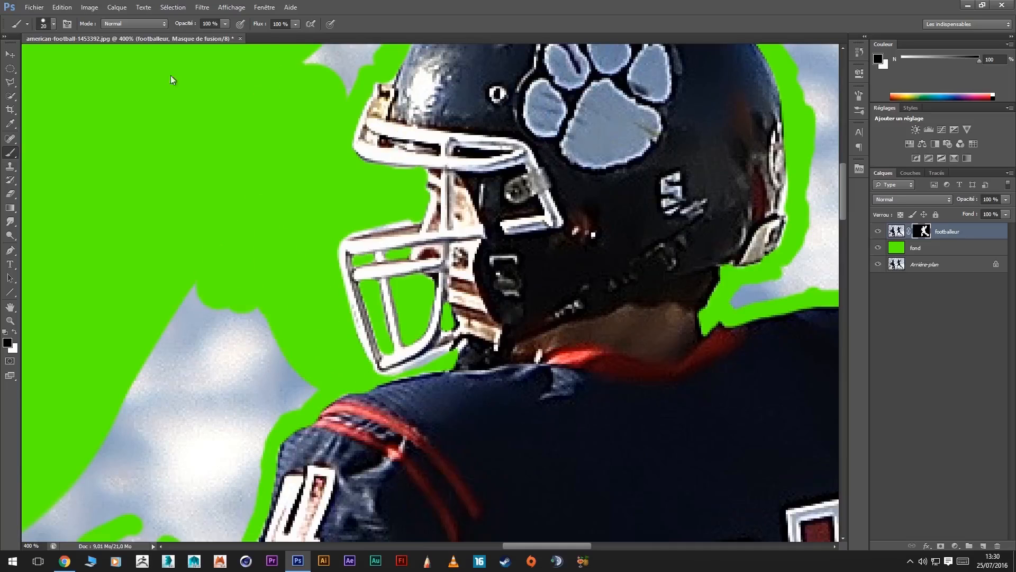
Start a polygonal lasso selection in the green border around the helmet and continue it past the neck to the rear shoulder
click(16, 82)
drag(343, 192, 245, 344)
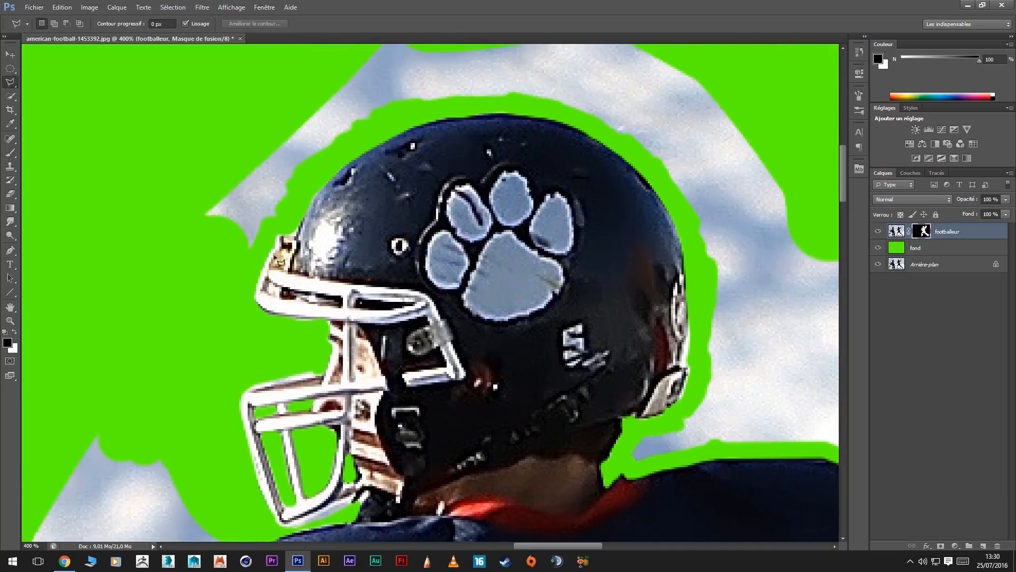
click(312, 169)
click(391, 114)
click(542, 108)
click(692, 237)
mouse_move(654, 393)
mouse_down()
mouse_move(573, 275)
mouse_move(530, 267)
mouse_up()
click(568, 273)
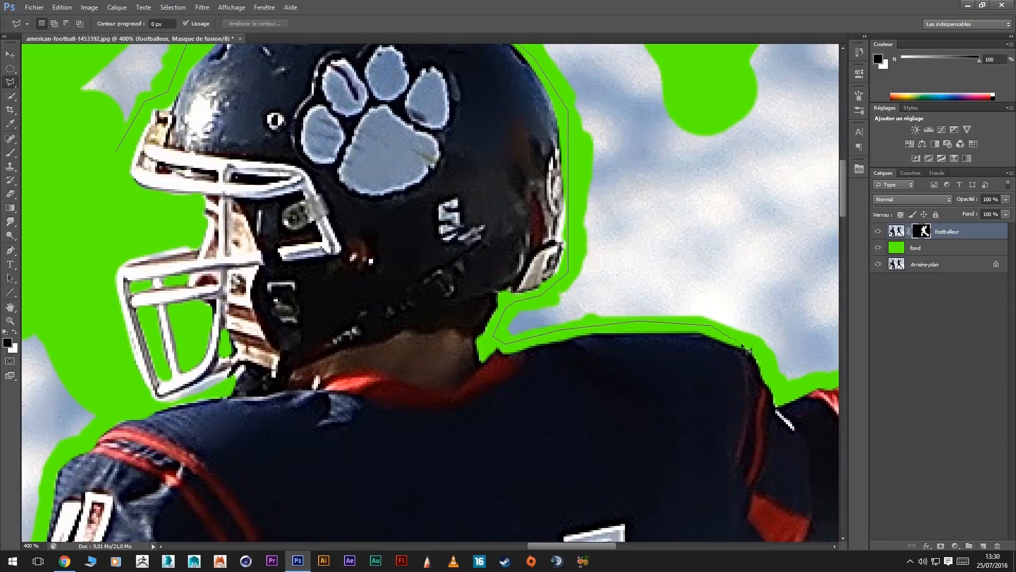
Continue the polygonal selection along the raised arm's upper edge and around the football
mouse_move(785, 392)
mouse_down()
mouse_move(493, 294)
mouse_move(435, 291)
mouse_up()
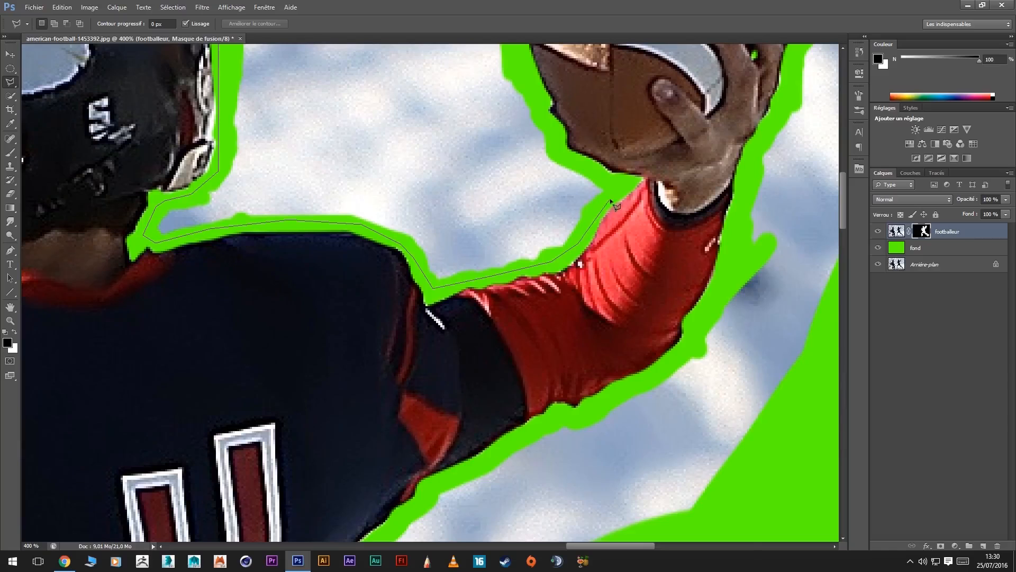
drag(604, 156, 534, 308)
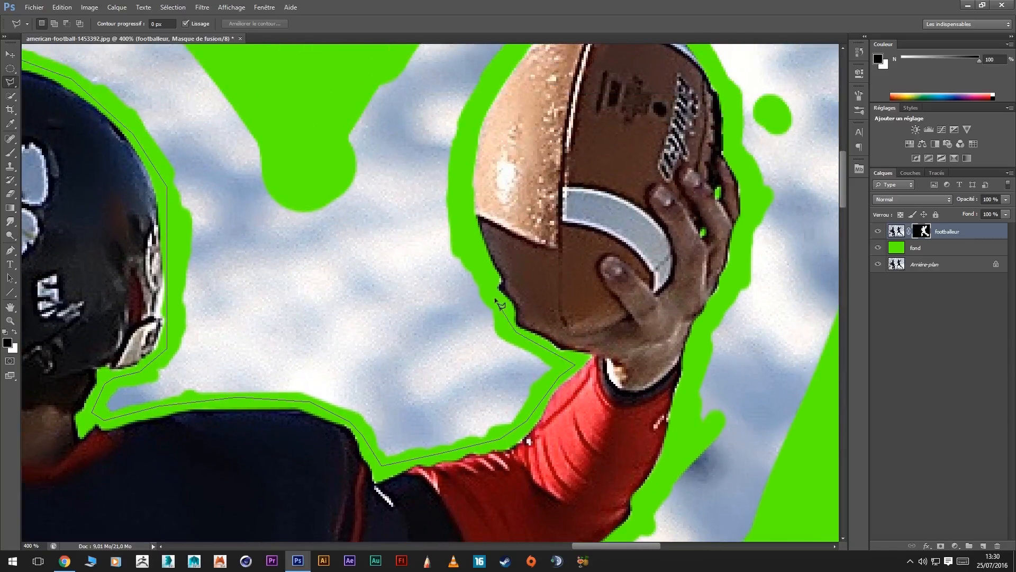
click(467, 219)
click(469, 128)
drag(509, 134, 421, 321)
click(448, 210)
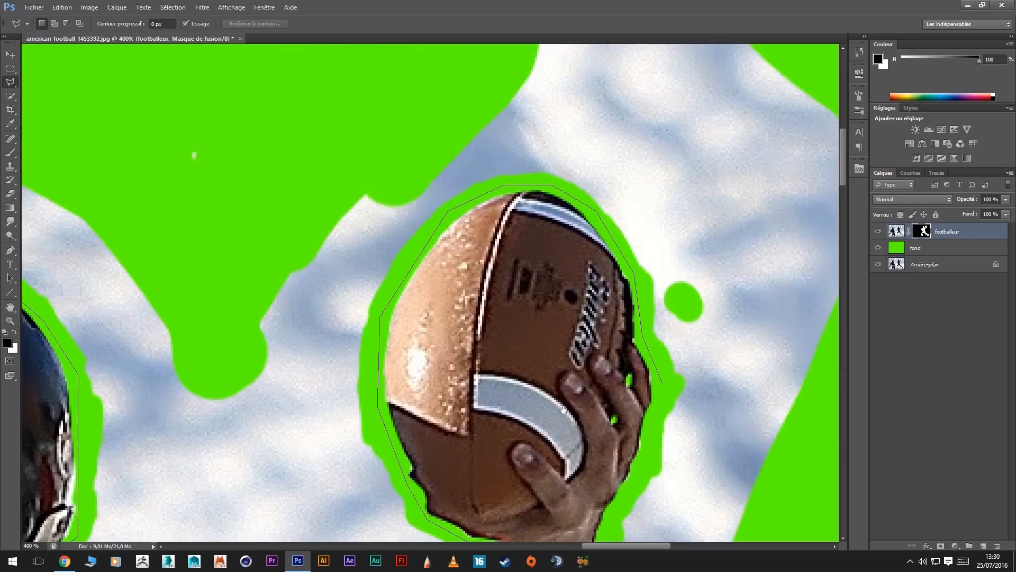
Extend the polygonal selection down past the throwing hand and along the raised arm's underside to the back
drag(563, 408, 435, 191)
click(418, 498)
mouse_move(401, 484)
mouse_down()
mouse_move(447, 304)
mouse_move(603, 235)
mouse_up()
click(518, 311)
click(468, 323)
click(282, 475)
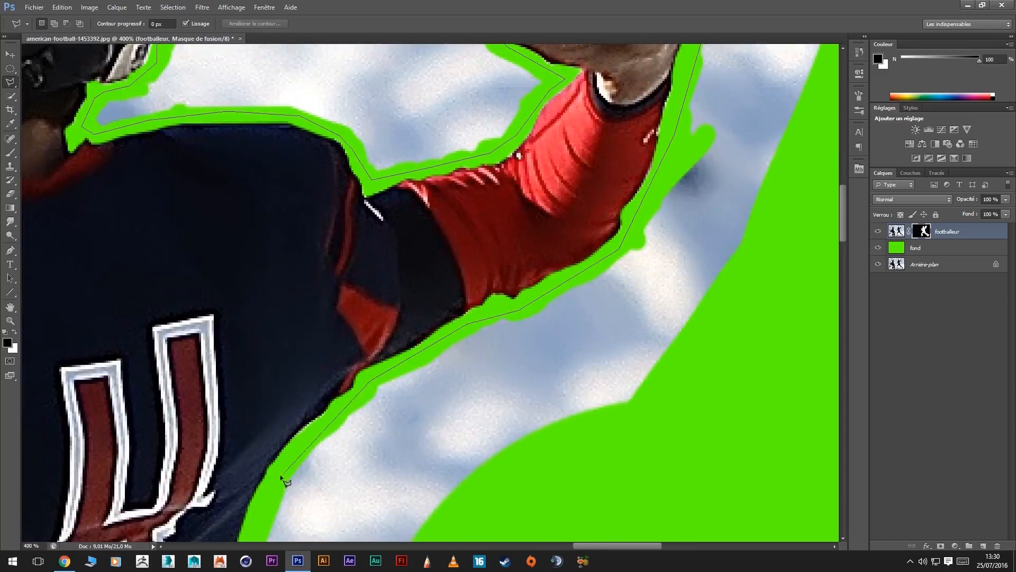
Extend the polygonal selection down the player's back, around the waist and along the hip to the rear thigh
drag(283, 476, 396, 234)
click(321, 421)
drag(321, 495, 363, 279)
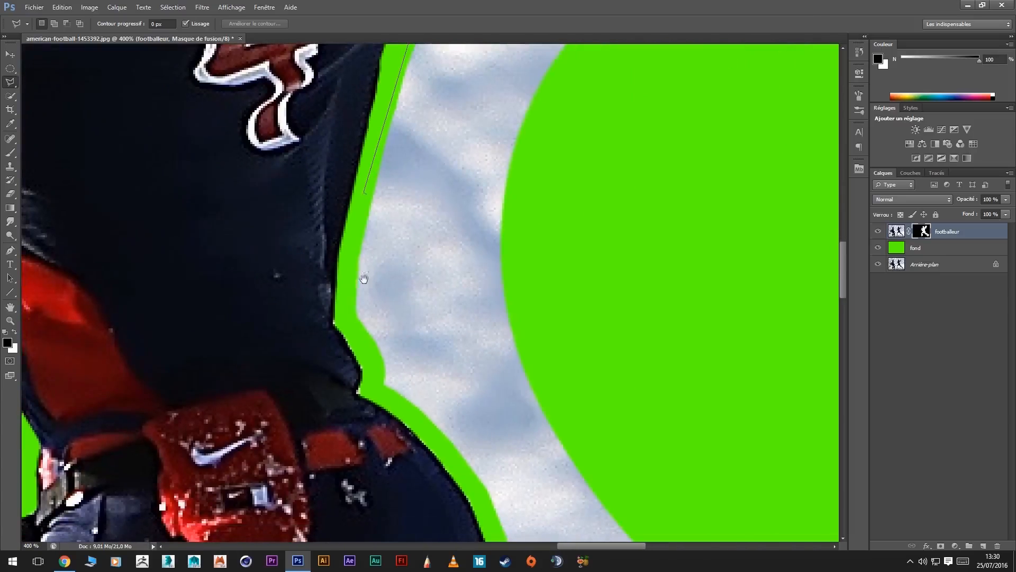
click(458, 471)
drag(460, 469, 323, 238)
click(374, 364)
scroll(376, 339, down, 4)
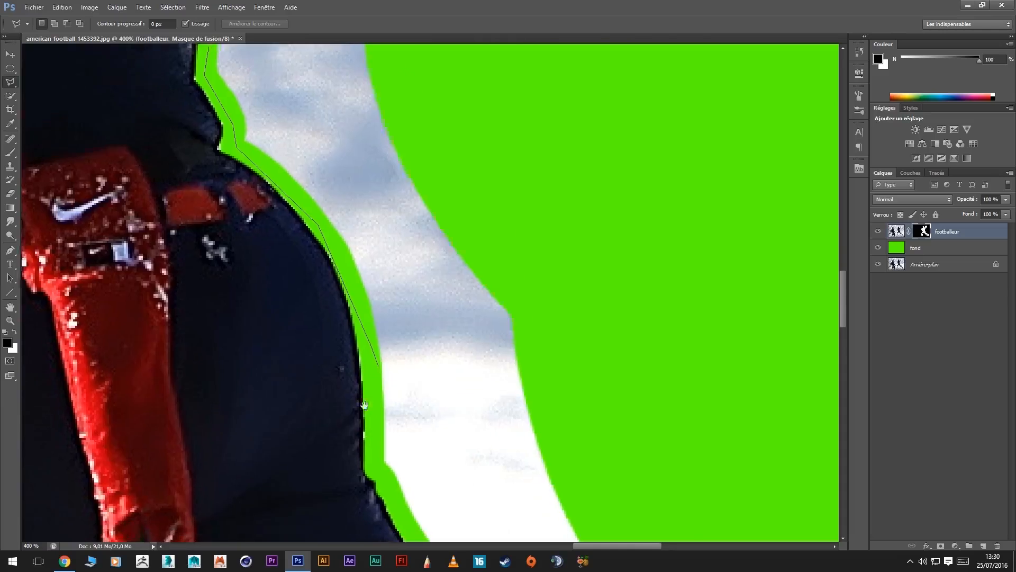
drag(474, 424, 392, 291)
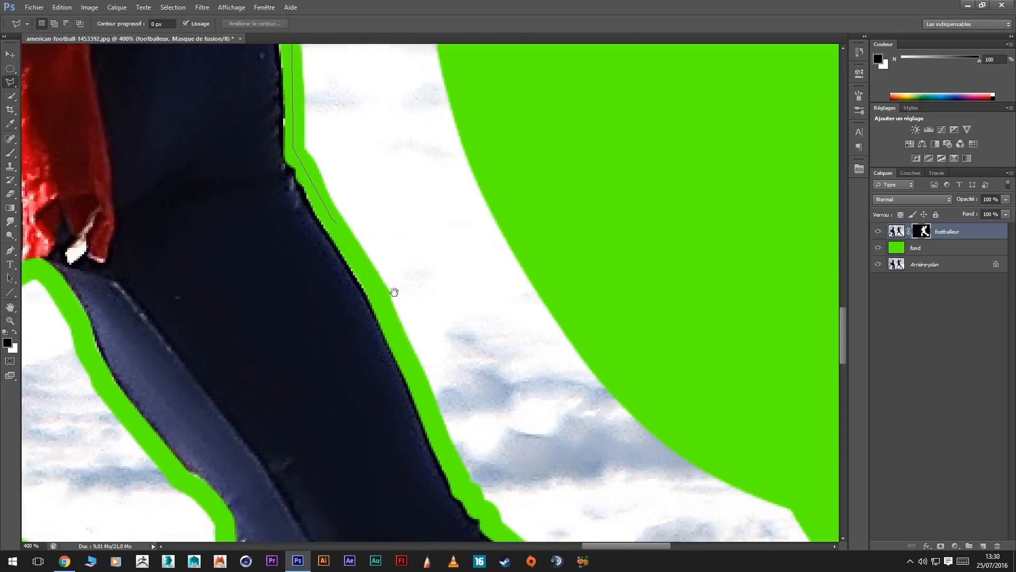
Continue the polygonal selection down the back of the rear leg, past the knee and calf, and along the rear shoe
drag(460, 448, 363, 261)
click(383, 321)
click(406, 358)
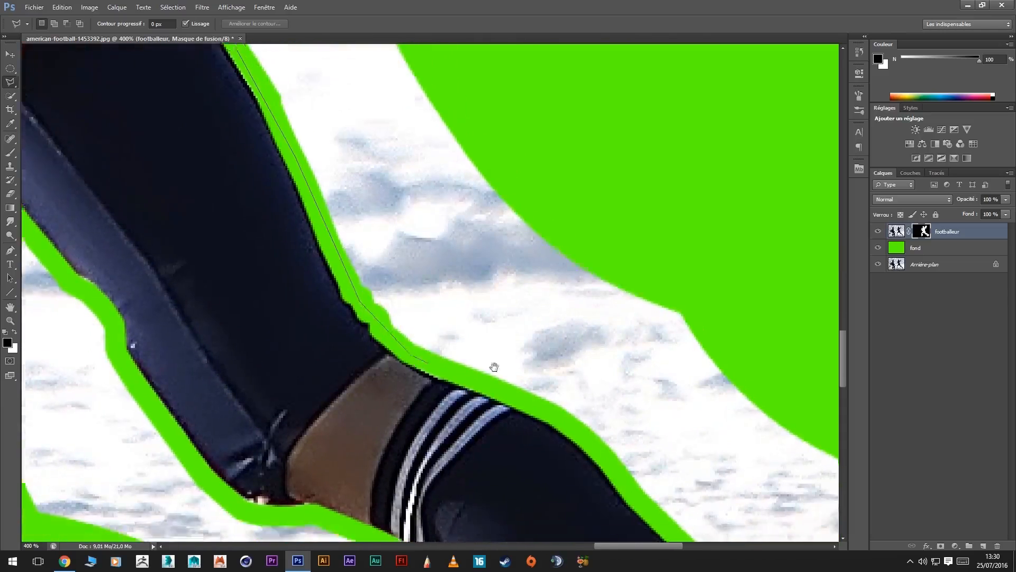
drag(654, 468, 466, 352)
click(378, 314)
drag(590, 510, 432, 352)
click(490, 390)
click(595, 392)
drag(633, 421, 501, 209)
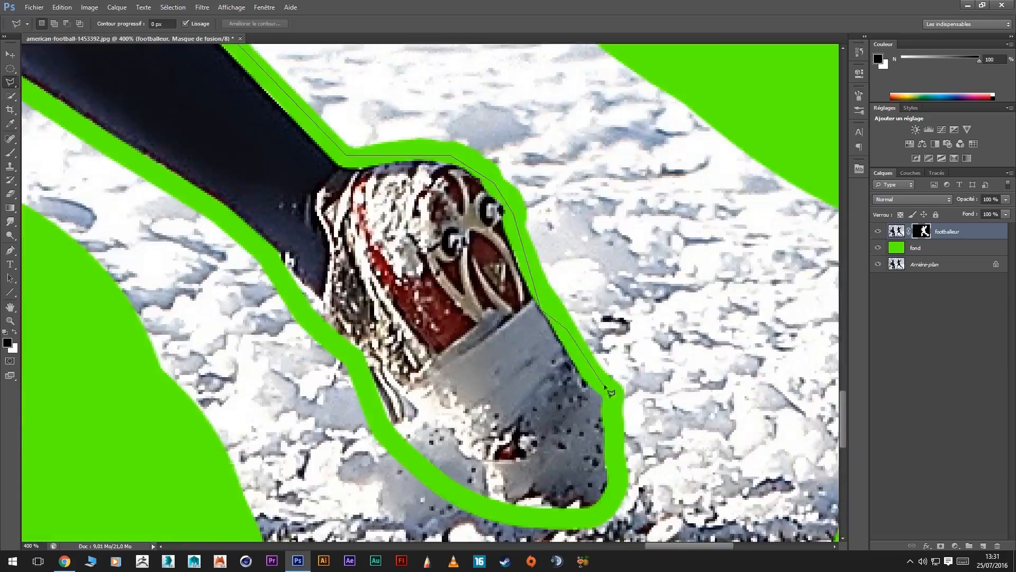
Carry the polygonal selection around the rear shoe, back between the legs and down to the front shoe's heel
drag(159, 106, 741, 477)
click(487, 410)
click(352, 212)
click(275, 390)
click(289, 362)
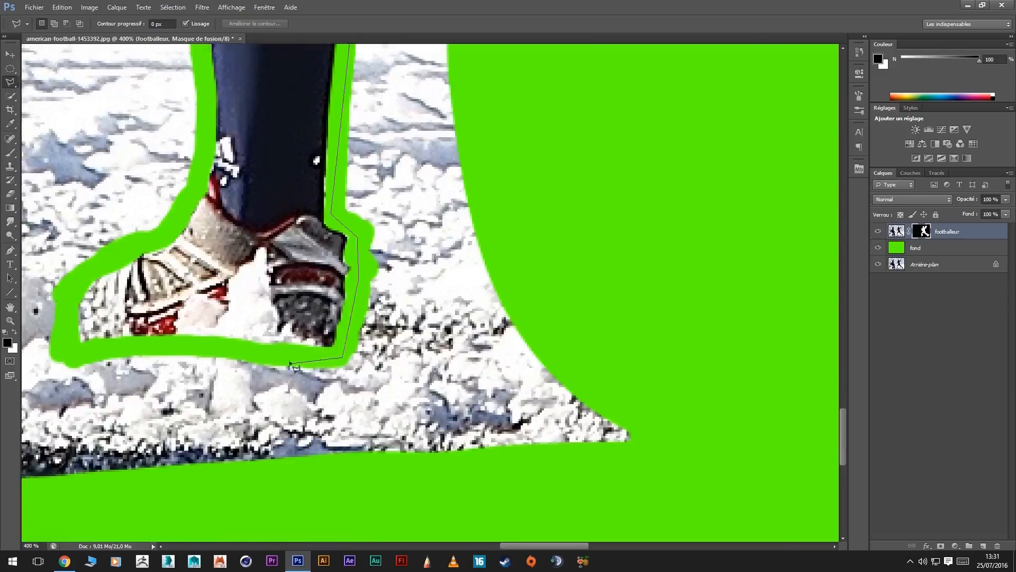
Continue the polygonal selection around the front shoe and up the front leg inside the green border
click(243, 233)
click(358, 80)
click(459, 412)
click(375, 213)
click(350, 199)
click(337, 128)
click(290, 178)
drag(290, 178, 488, 242)
Take the polygonal selection around the front arm and shoulder, and close it in front of the face mask
click(267, 371)
click(166, 149)
mouse_move(286, 204)
mouse_down()
mouse_move(235, 403)
mouse_move(259, 431)
mouse_up()
click(245, 408)
click(268, 360)
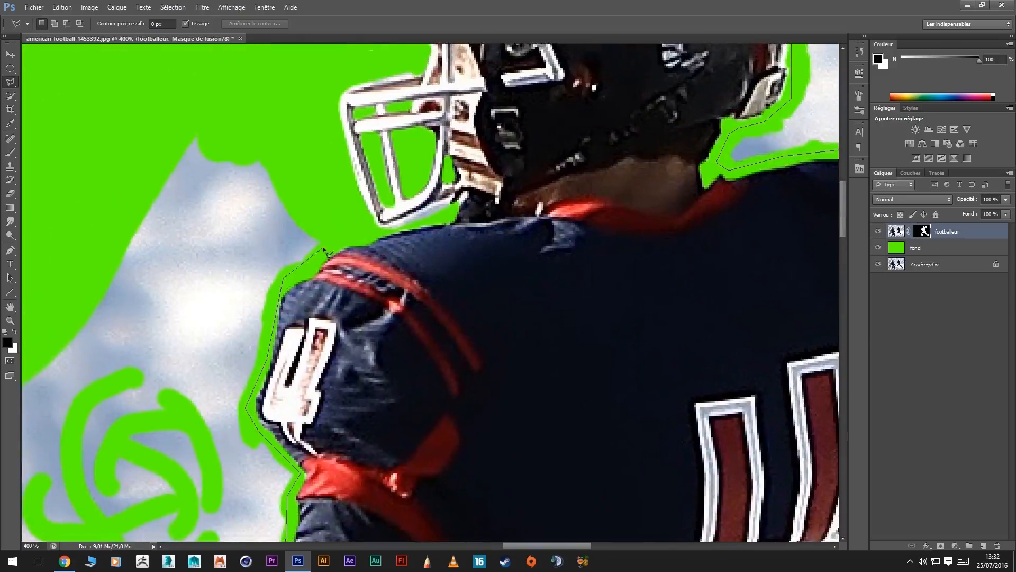
drag(320, 110, 238, 322)
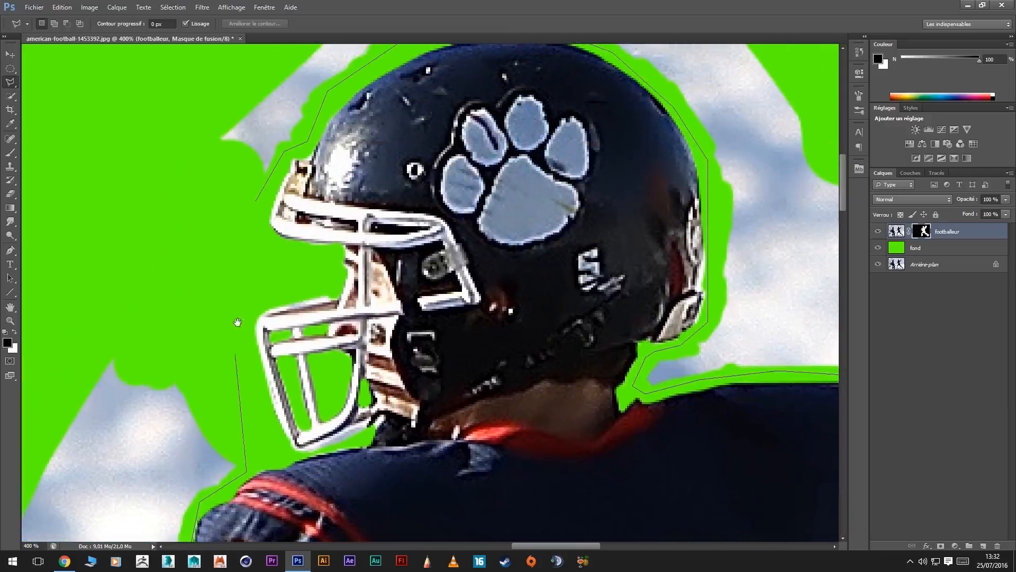
click(257, 205)
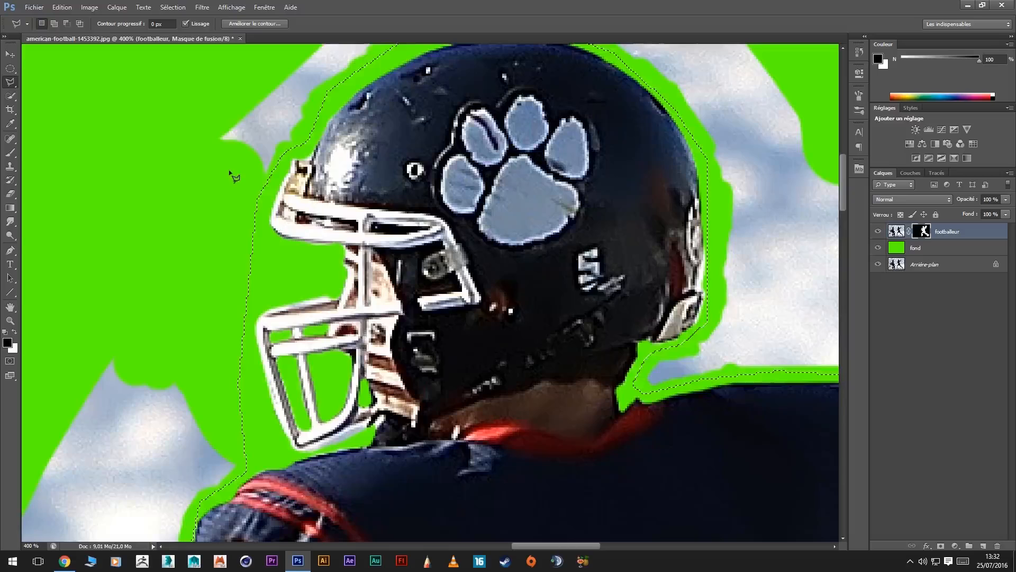
Invert the selection to cover everything outside the player's outline
key(ctrl+minus)
key(ctrl+minus)
key(ctrl+minus)
key(ctrl+minus)
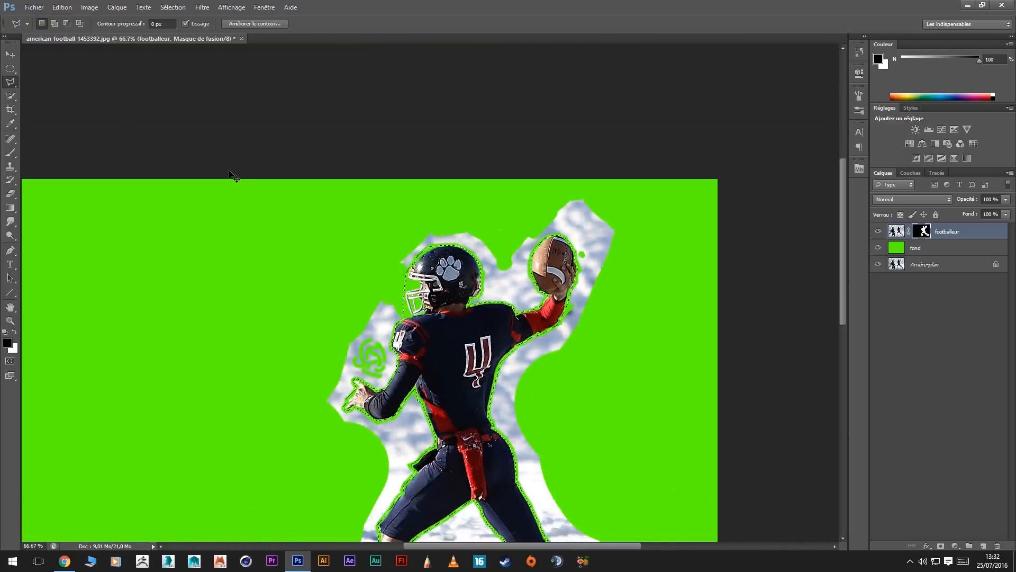
drag(422, 413, 403, 267)
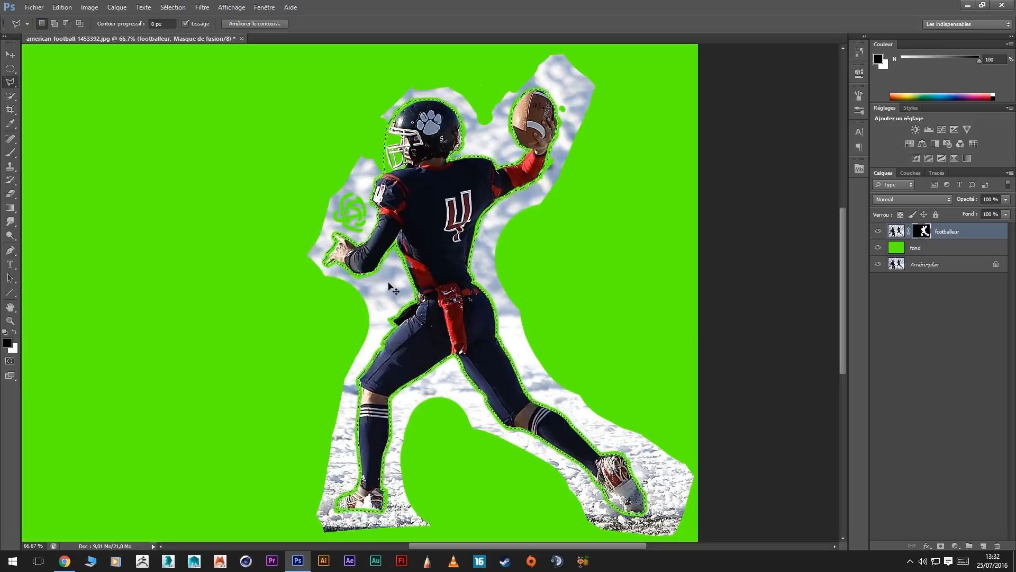
key(ctrl+shift+i)
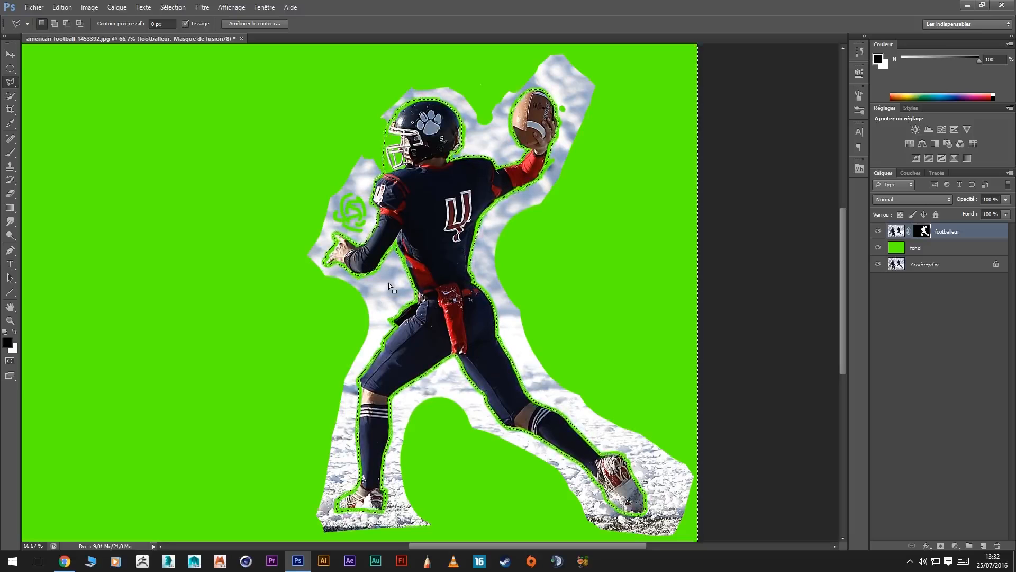
Paint the layer mask black over all remaining snow around the player with a 326 px brush, and deselect
key(b)
drag(400, 279, 468, 315)
mouse_move(316, 108)
mouse_down()
mouse_move(383, 98)
mouse_move(585, 13)
mouse_move(372, 490)
mouse_up()
mouse_move(521, 280)
mouse_down()
mouse_move(524, 469)
mouse_move(638, 431)
mouse_up()
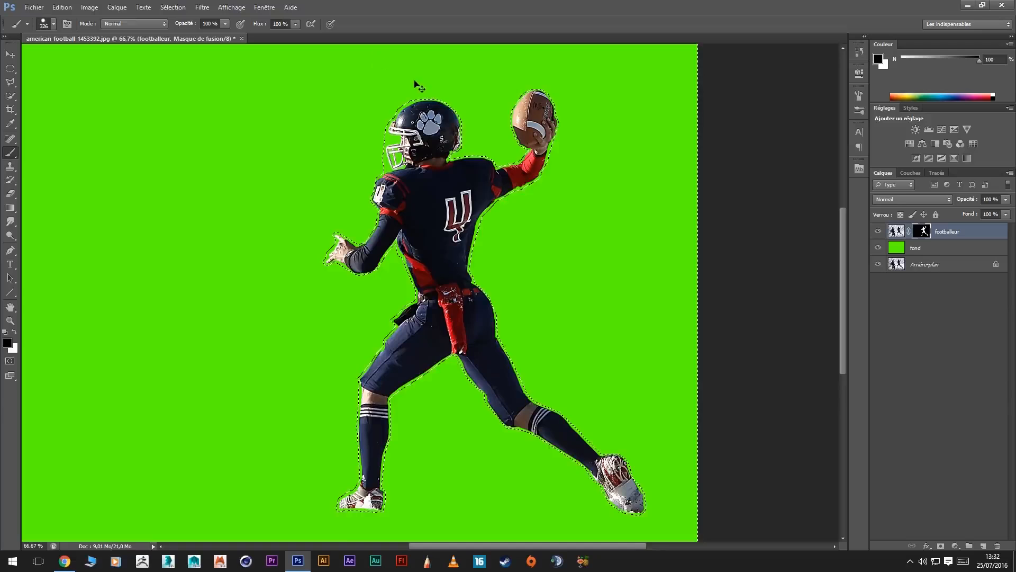
key(ctrl+minus)
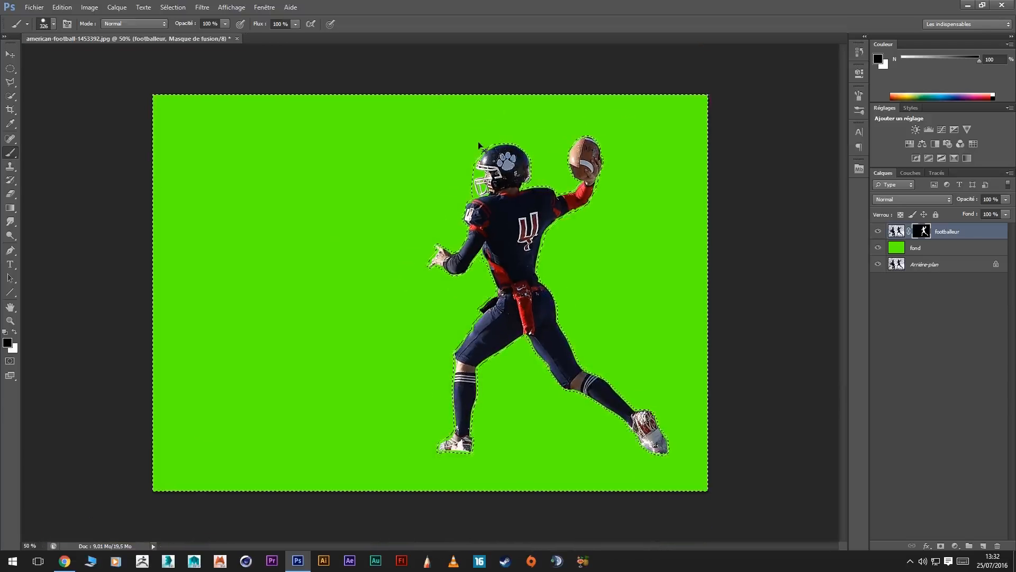
key(ctrl+d)
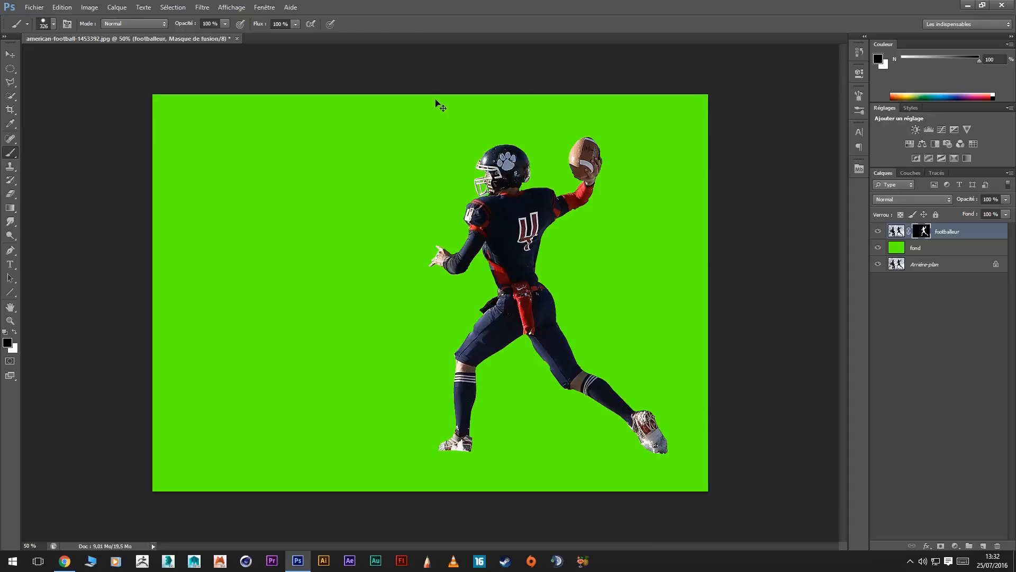
Inspect the cutout's edges up close around the waist, arms and helmet
key(v)
key(ctrl+plus)
key(ctrl+plus)
key(ctrl+minus)
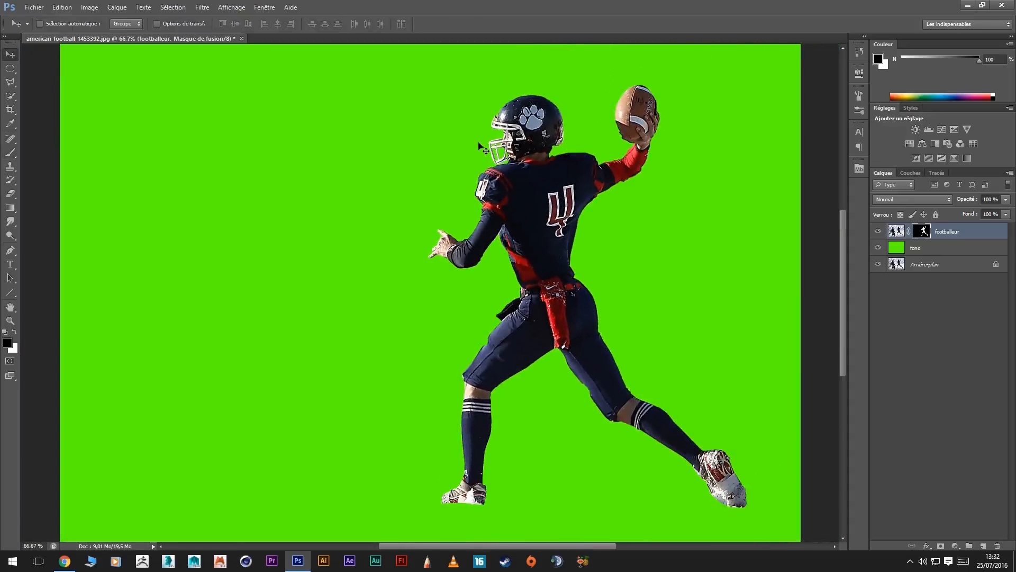
drag(820, 276, 726, 299)
key(ctrl+plus)
key(ctrl+plus)
key(ctrl+plus)
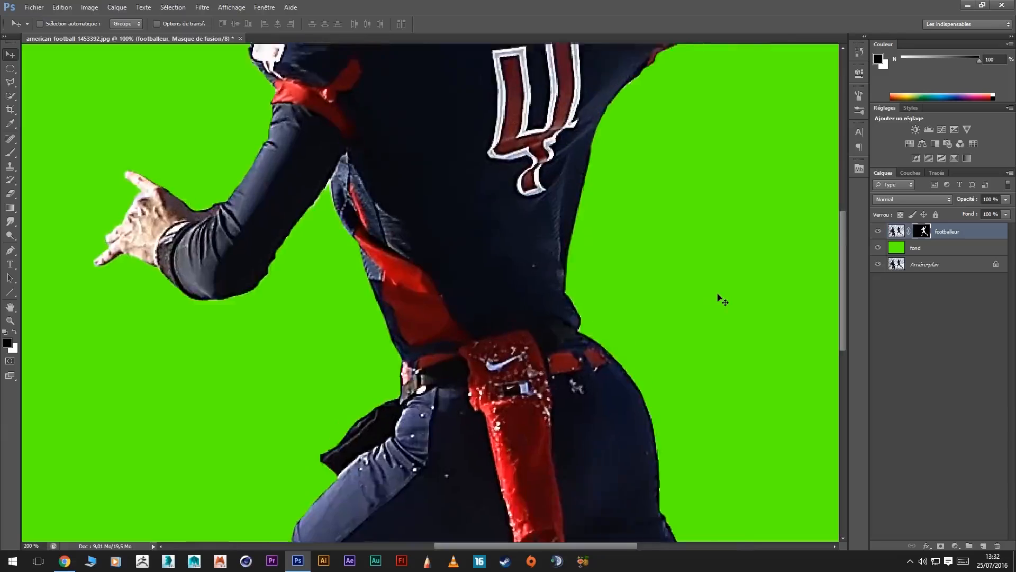
drag(412, 244, 371, 421)
drag(431, 265, 344, 461)
mouse_move(471, 225)
mouse_down()
mouse_move(419, 331)
mouse_move(534, 347)
mouse_up()
Paint white on the mask behind the helmet with a 9 px brush to reveal the original background, and undo it
key(b)
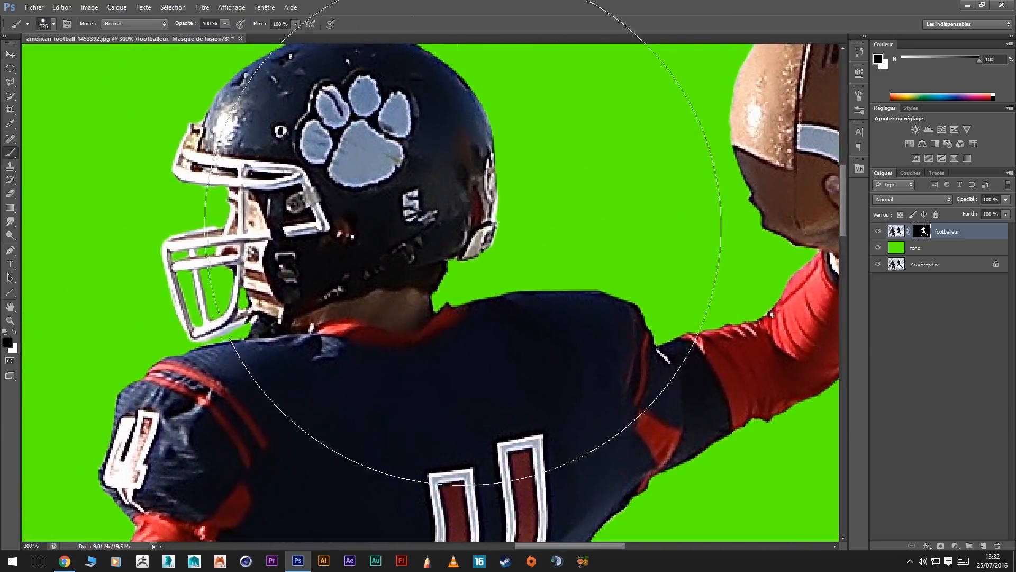
alt+right_click(504, 298)
drag(504, 297, 395, 288)
drag(428, 279, 389, 291)
mouse_move(523, 266)
mouse_down()
mouse_move(470, 276)
mouse_move(443, 266)
mouse_up()
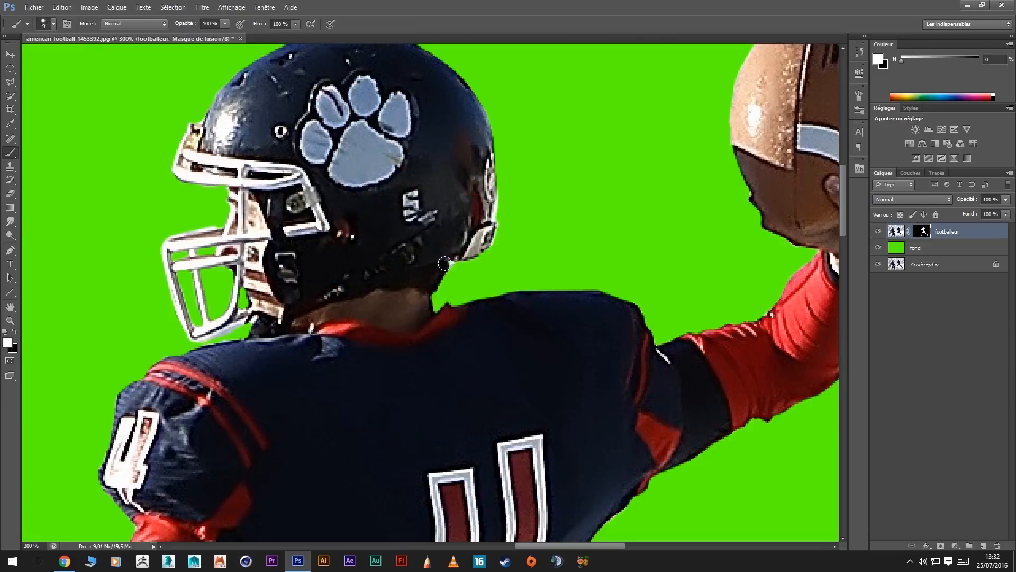
mouse_move(498, 257)
mouse_down()
mouse_move(528, 227)
mouse_move(537, 191)
mouse_up()
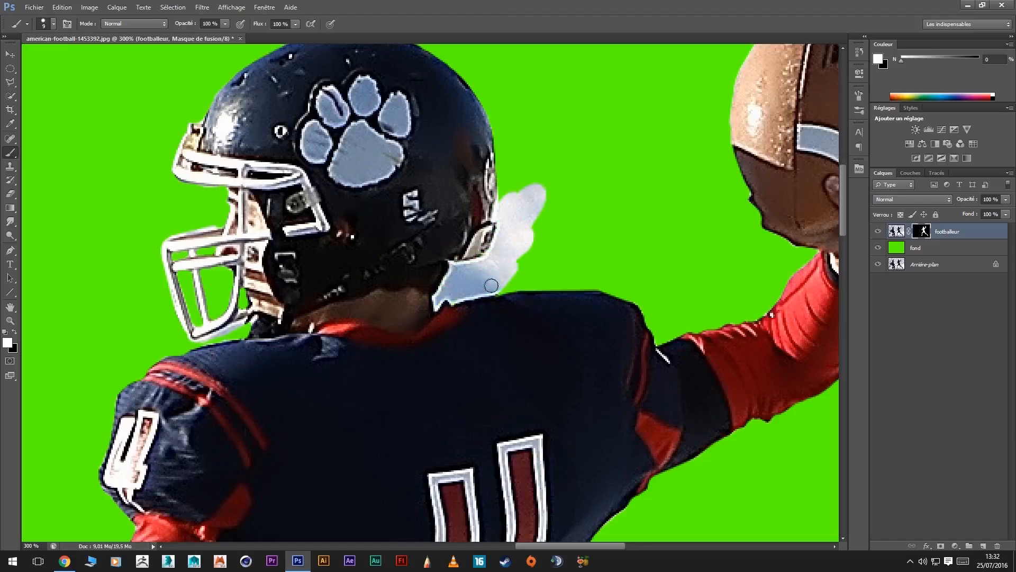
key(ctrl+z)
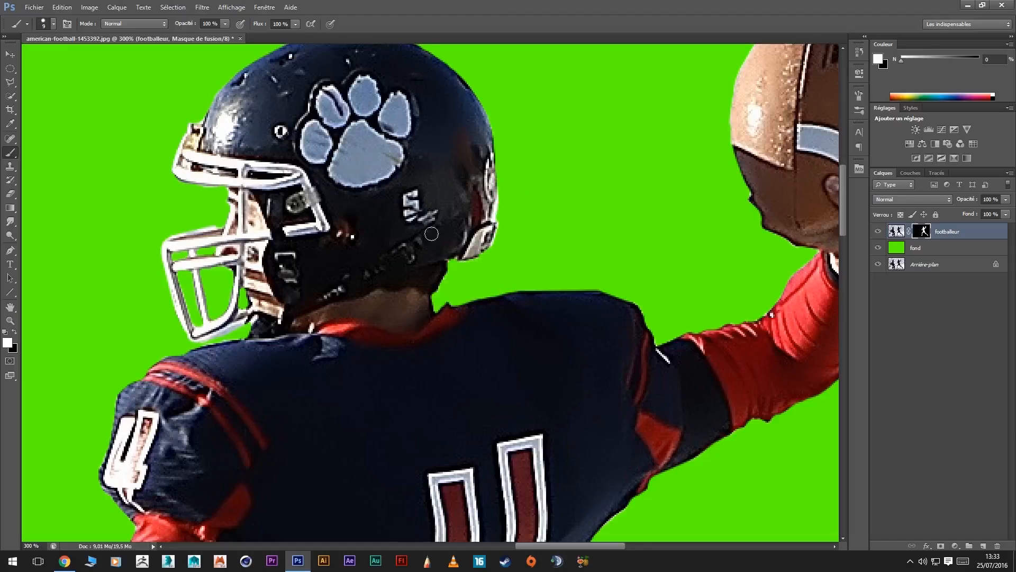
Apply the layer mask permanently to the footballeur layer
key(v)
scroll(417, 237, down, 4)
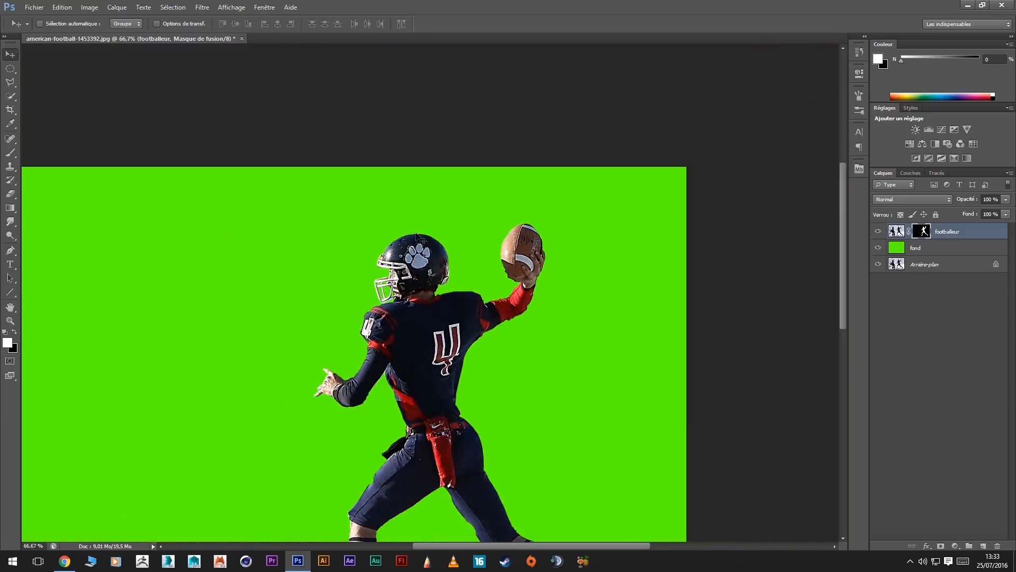
drag(468, 278, 679, 236)
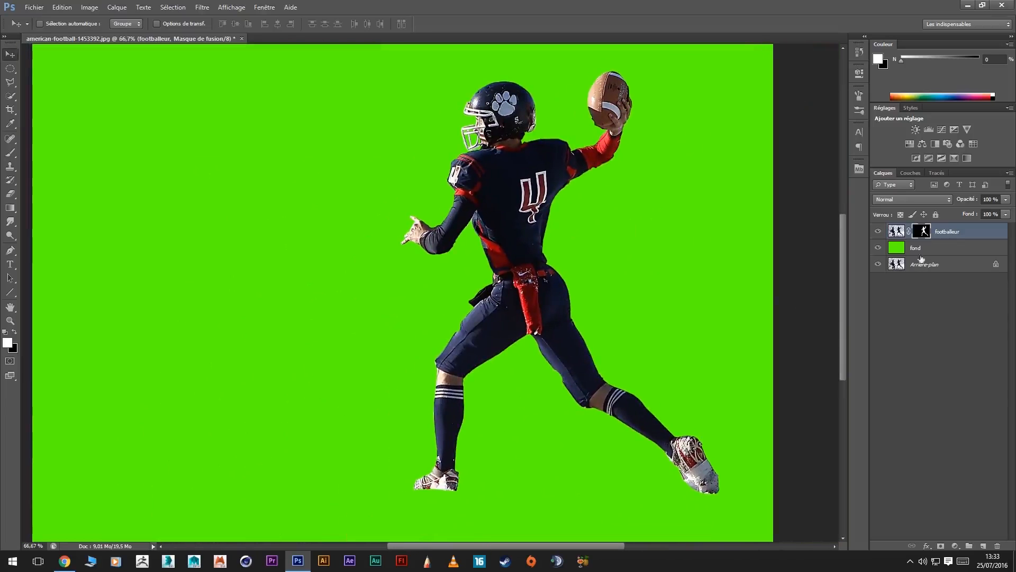
right_click(928, 235)
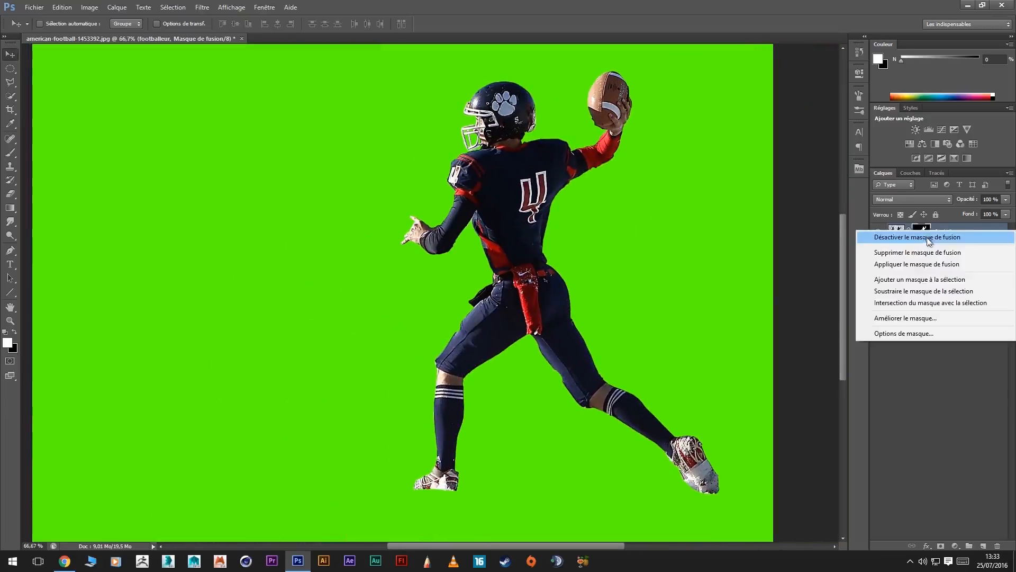
click(940, 264)
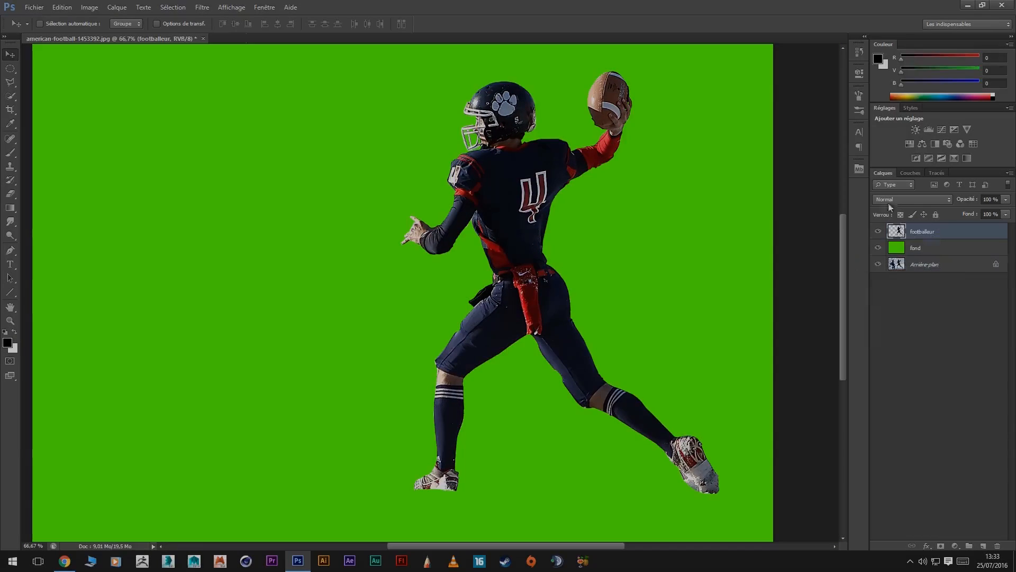